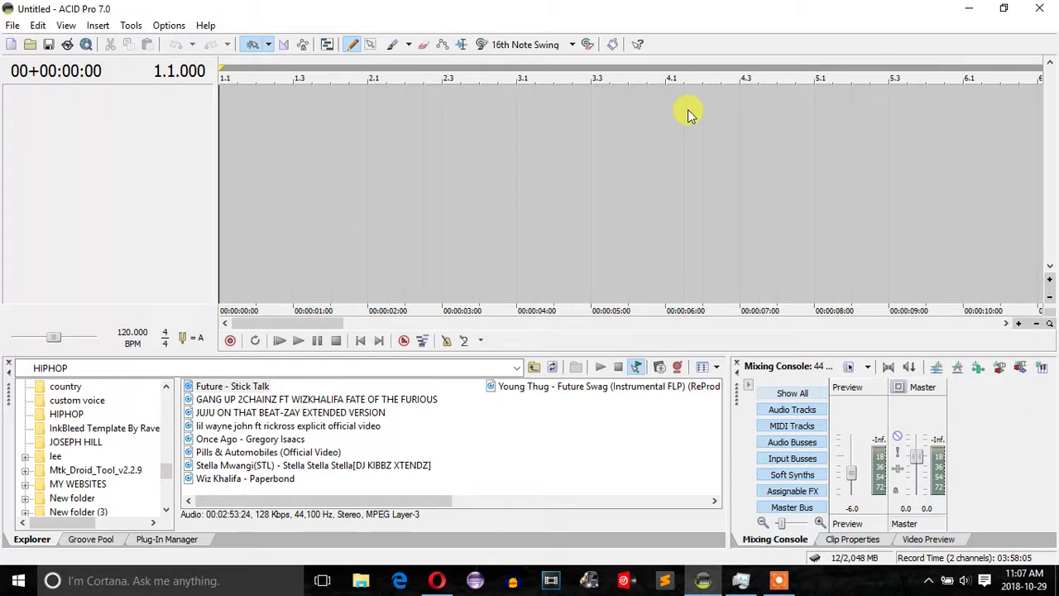
- Add audio tracks with Ctrl+Q until the project has six tracks
{"action": "key", "text": "ctrl+q"}
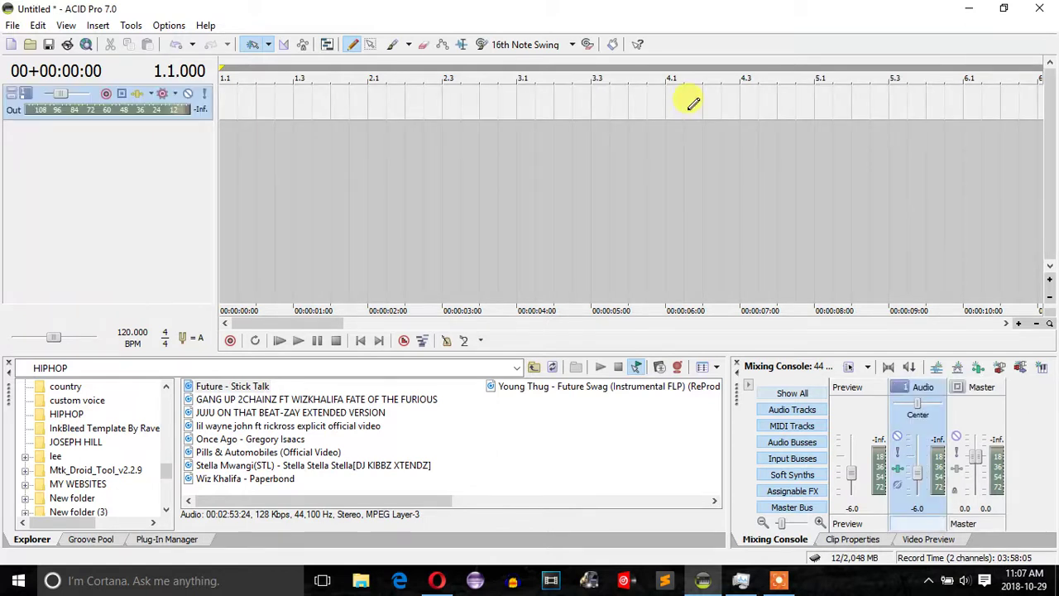
{"action": "key", "text": "ctrl+q"}
{"action": "key", "text": "ctrl+q"}
{"action": "key", "text": "ctrl+q"}
{"action": "key", "text": "ctrl+q"}
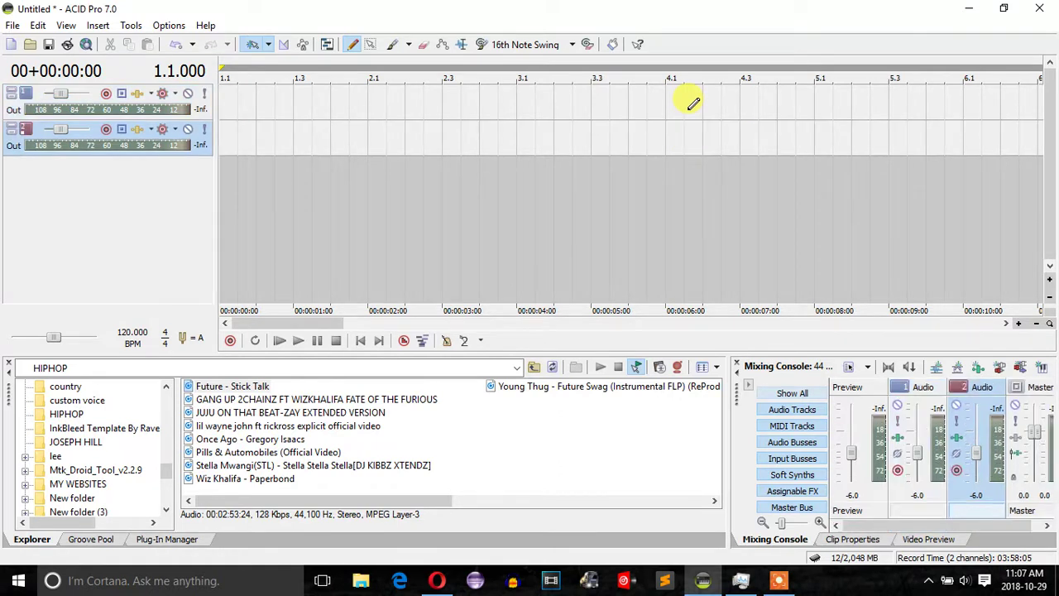
{"action": "key", "text": "ctrl+q"}
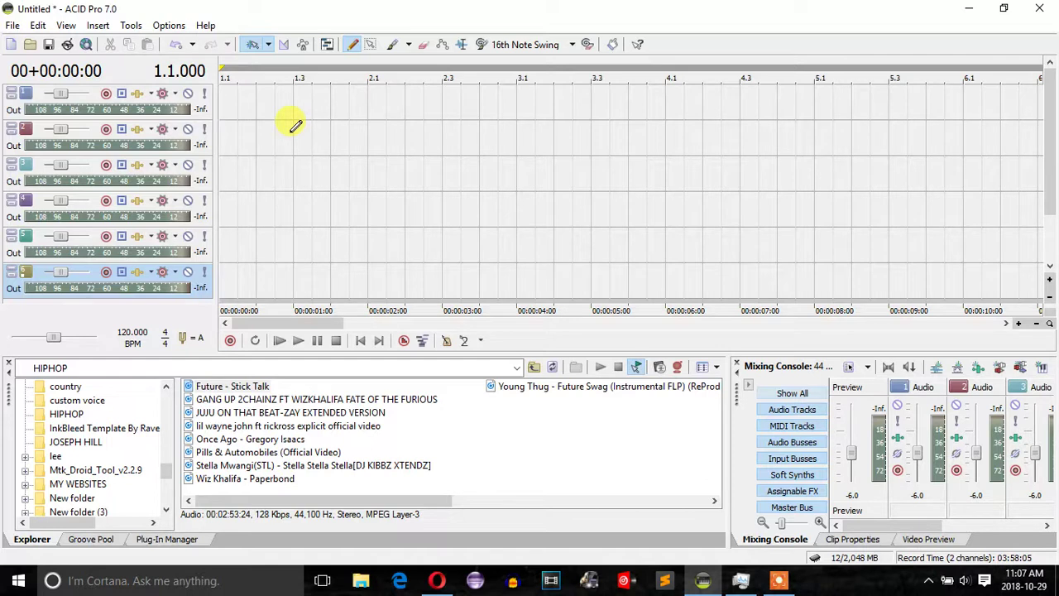
- Add Sony Flange/Wah-Wah to track 4's plug-in chain after Track EQ
{"action": "left_click", "coordinate": [138, 201]}
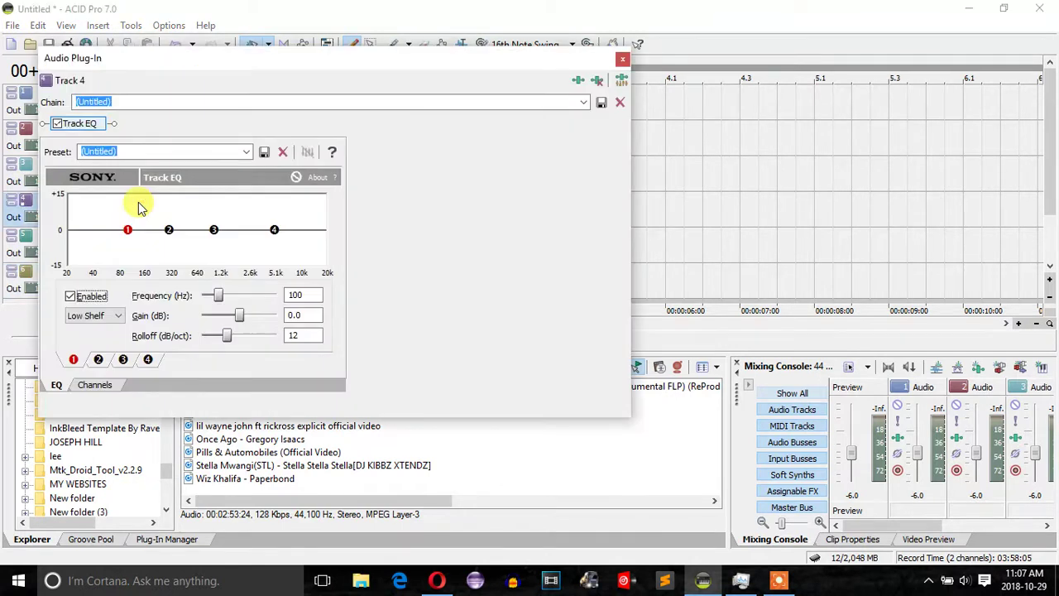
{"action": "left_click", "coordinate": [622, 59]}
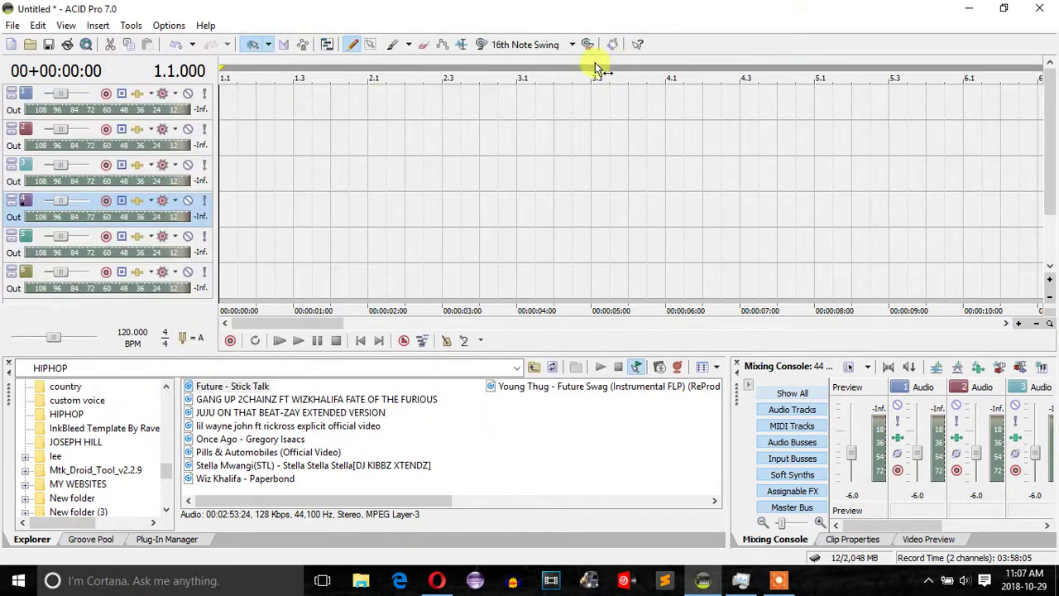
{"action": "left_click", "coordinate": [139, 201]}
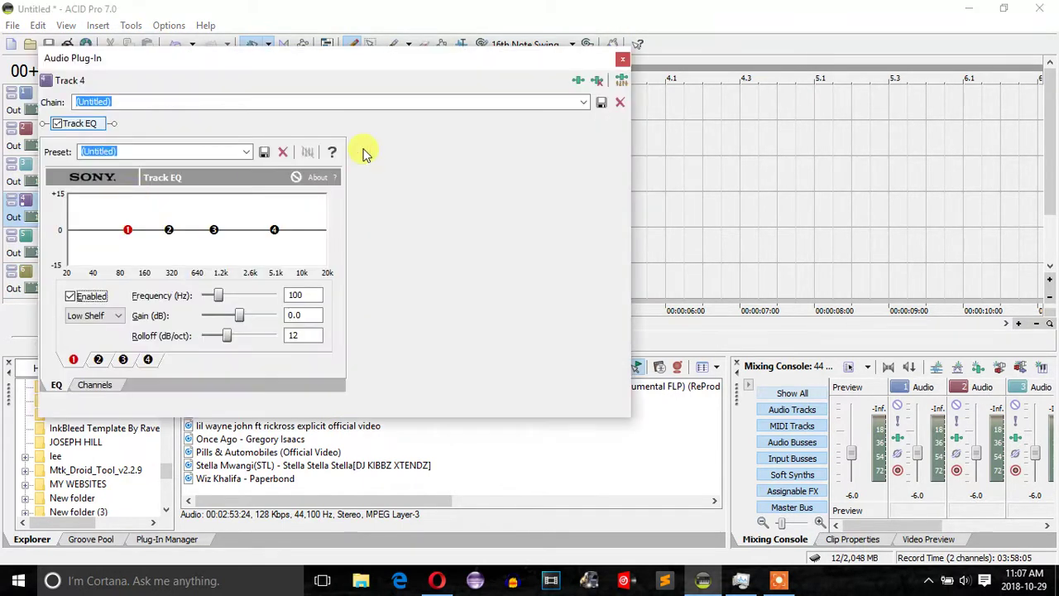
{"action": "left_click", "coordinate": [578, 80]}
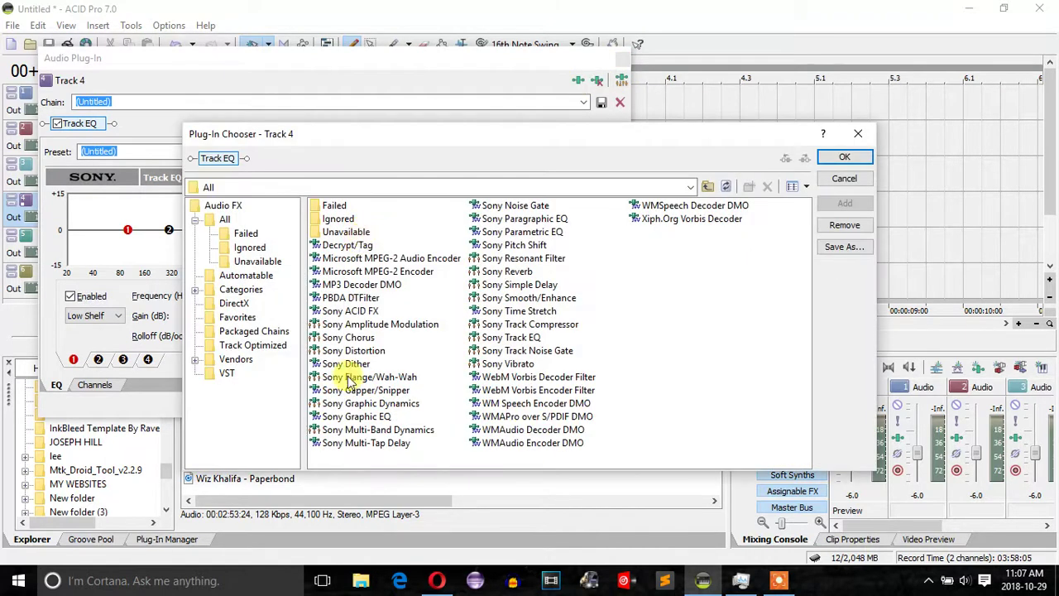
{"action": "left_click", "coordinate": [363, 380]}
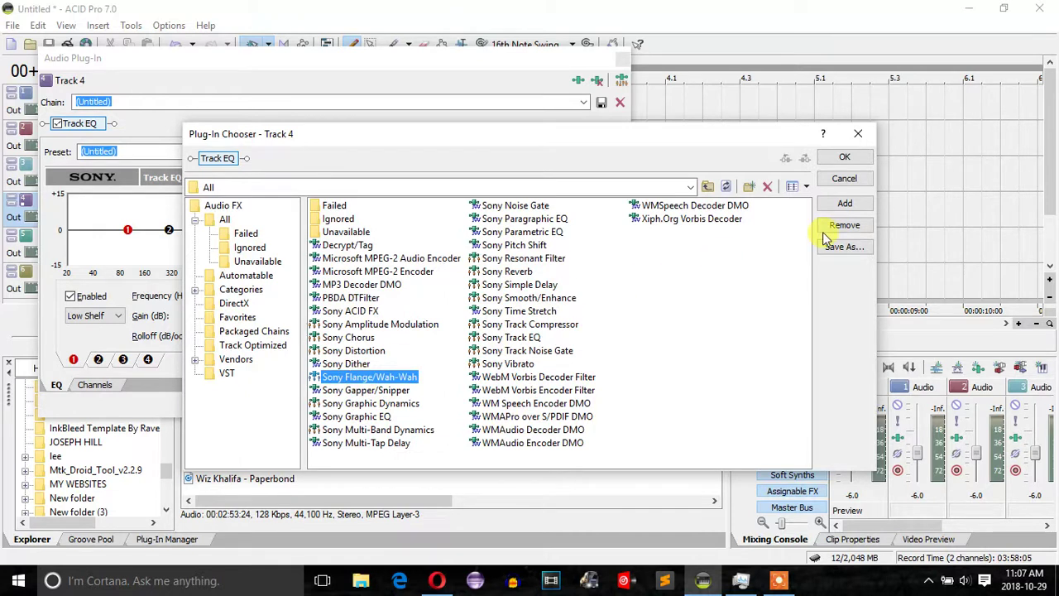
{"action": "left_click", "coordinate": [842, 204]}
{"action": "left_click", "coordinate": [846, 157]}
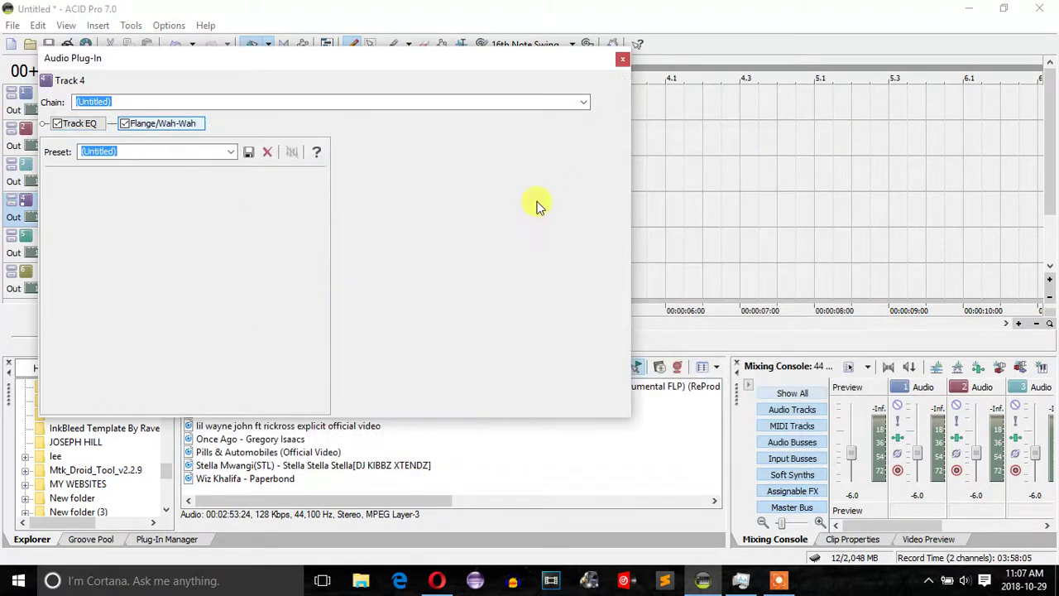
- Apply the [Sys] Wah-wah 1 preset and close track 4's effects window
{"action": "left_click", "coordinate": [230, 153]}
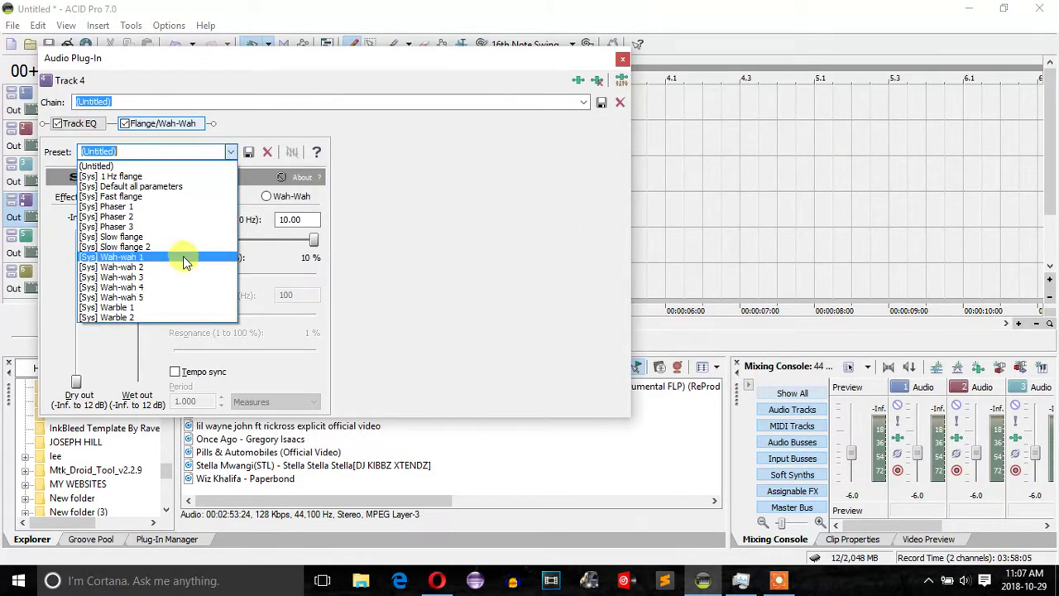
{"action": "left_click", "coordinate": [181, 259]}
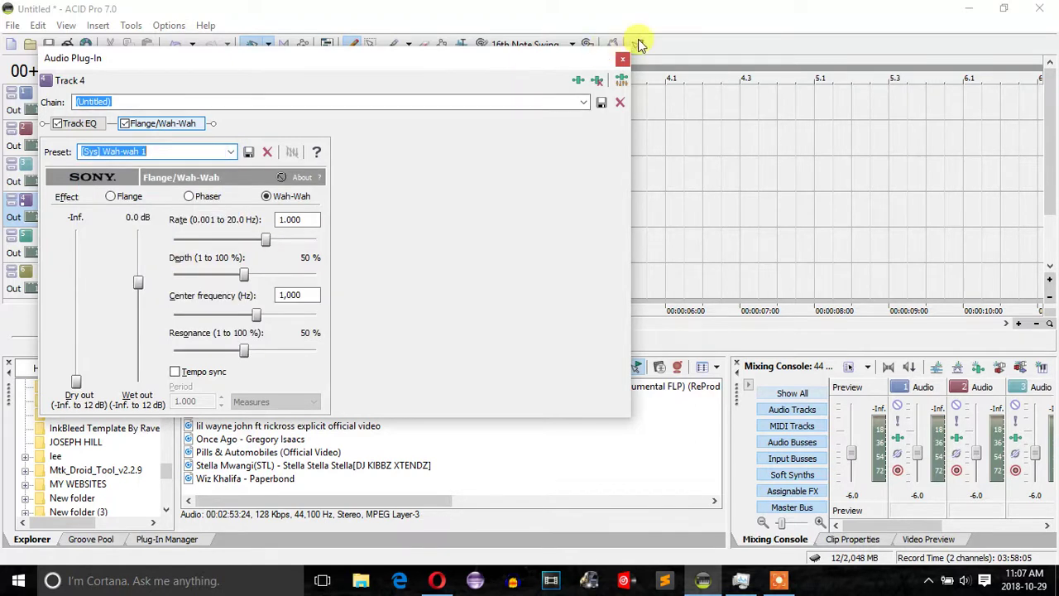
{"action": "left_click", "coordinate": [621, 60]}
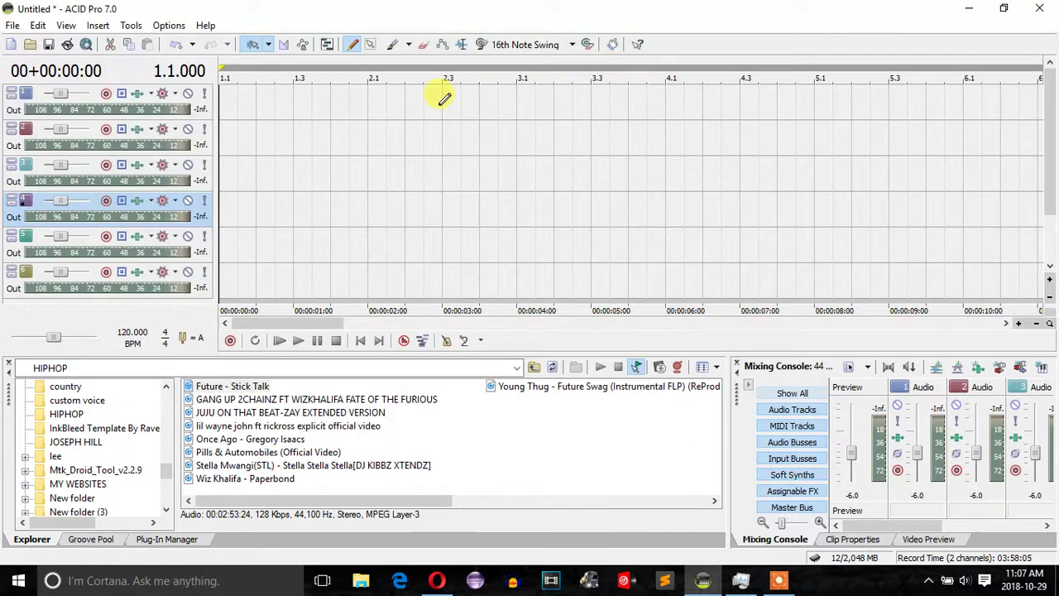
- Add Sony Flange/Wah-Wah to track 5's chain with the [Sys] Wah-wah 4 preset
{"action": "left_click", "coordinate": [143, 240]}
{"action": "left_click", "coordinate": [143, 240]}
{"action": "left_click", "coordinate": [579, 80]}
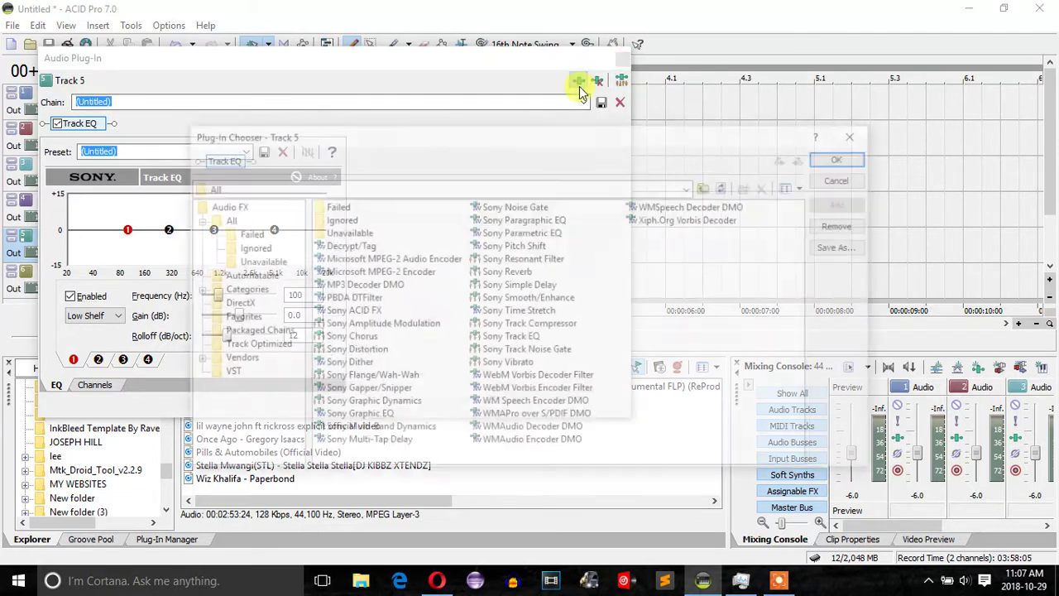
{"action": "left_click", "coordinate": [360, 376]}
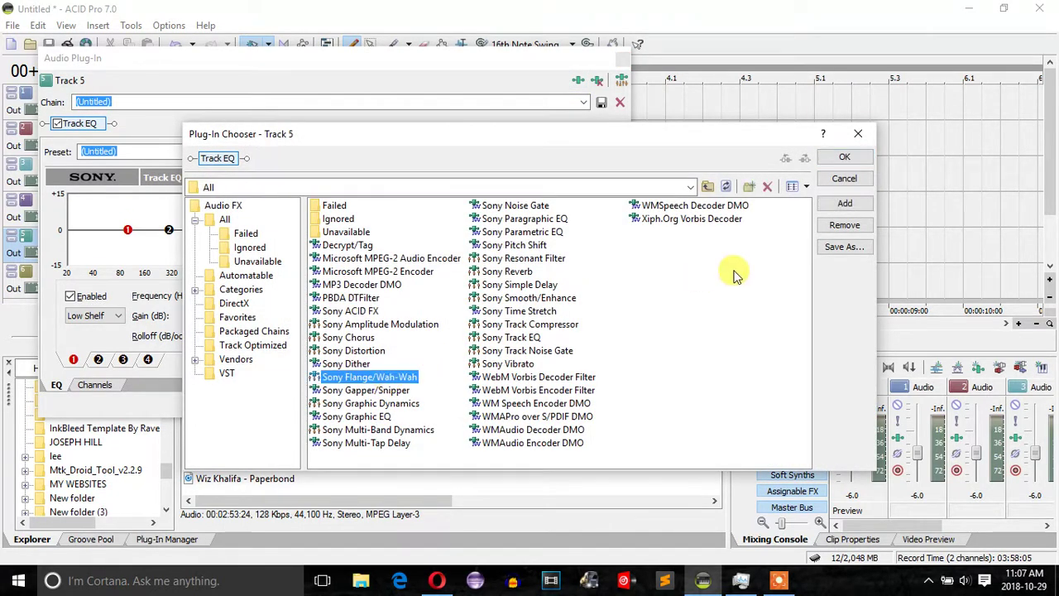
{"action": "left_click", "coordinate": [845, 204]}
{"action": "left_click", "coordinate": [845, 157]}
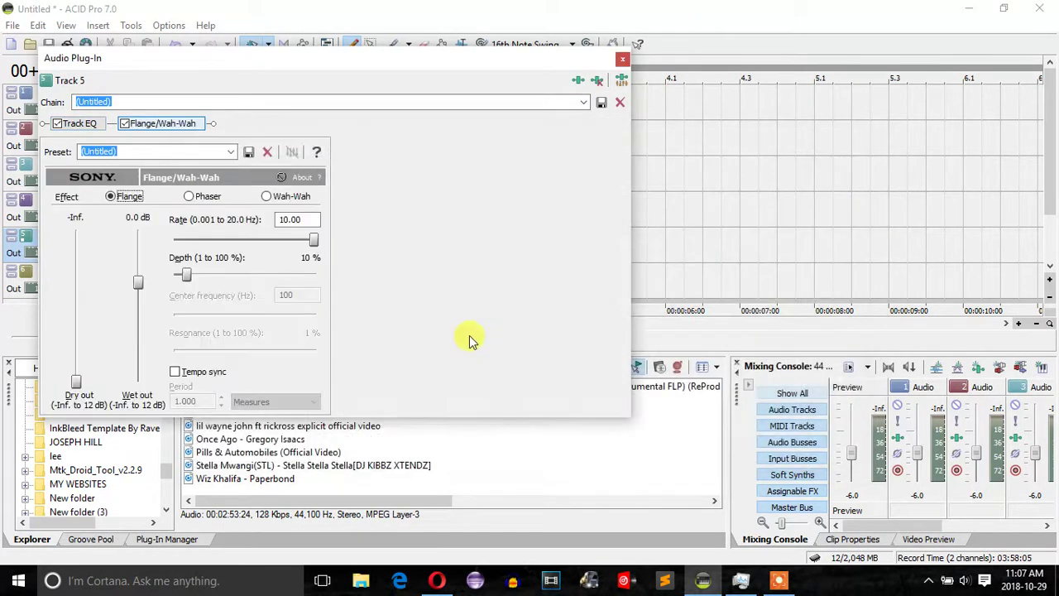
{"action": "left_click", "coordinate": [231, 152]}
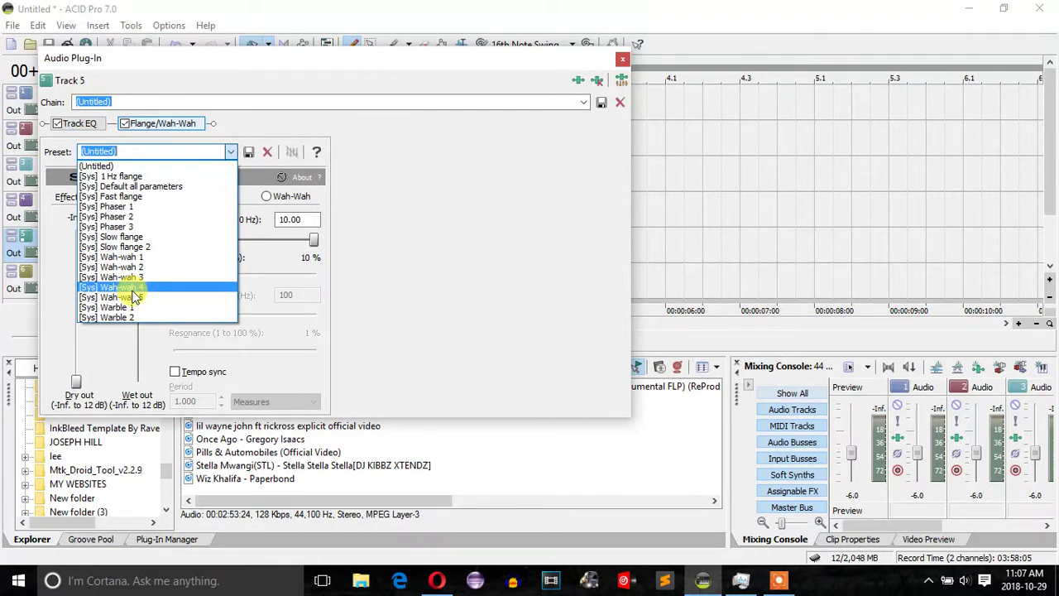
{"action": "left_click", "coordinate": [132, 290]}
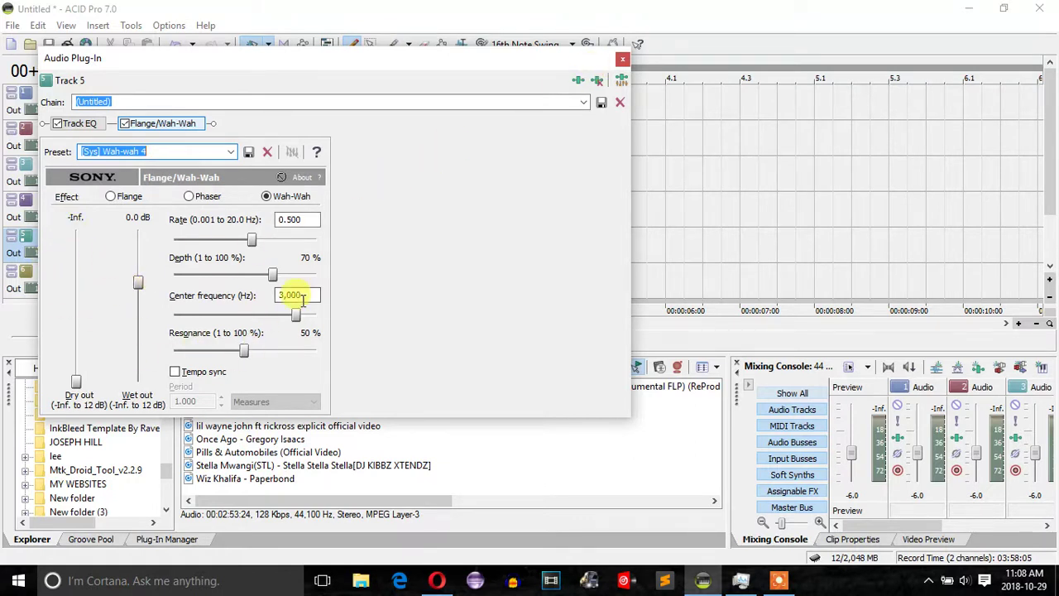
{"action": "left_click", "coordinate": [623, 59]}
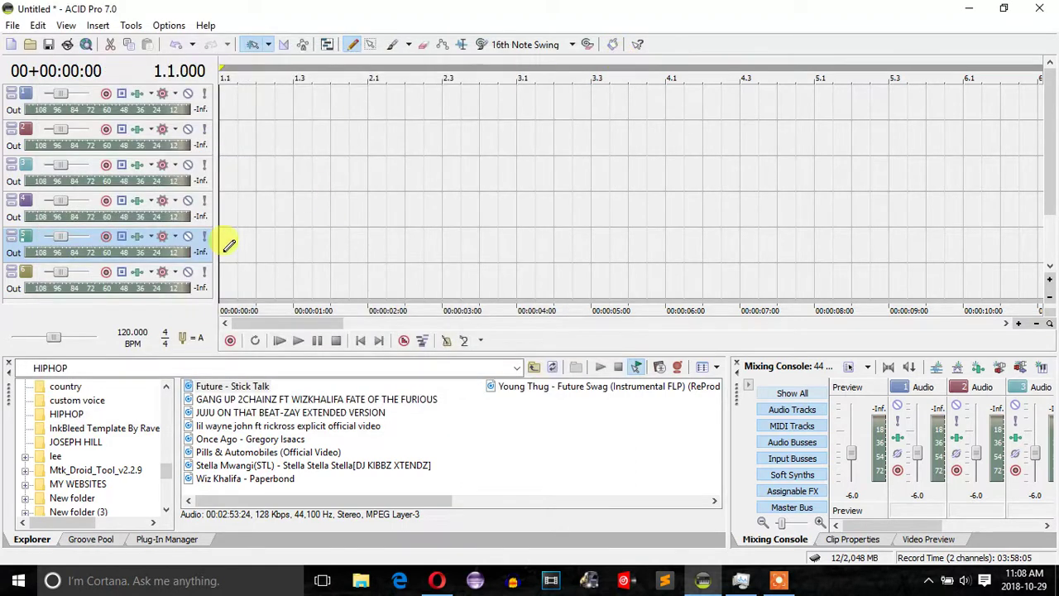
{"action": "left_click", "coordinate": [135, 280]}
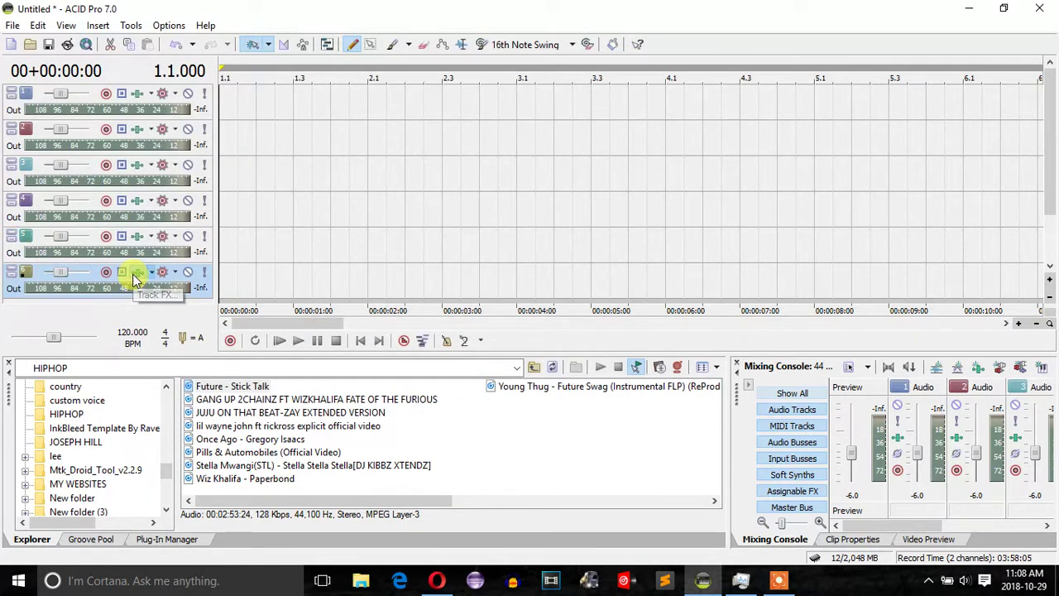
{"action": "left_click", "coordinate": [135, 278]}
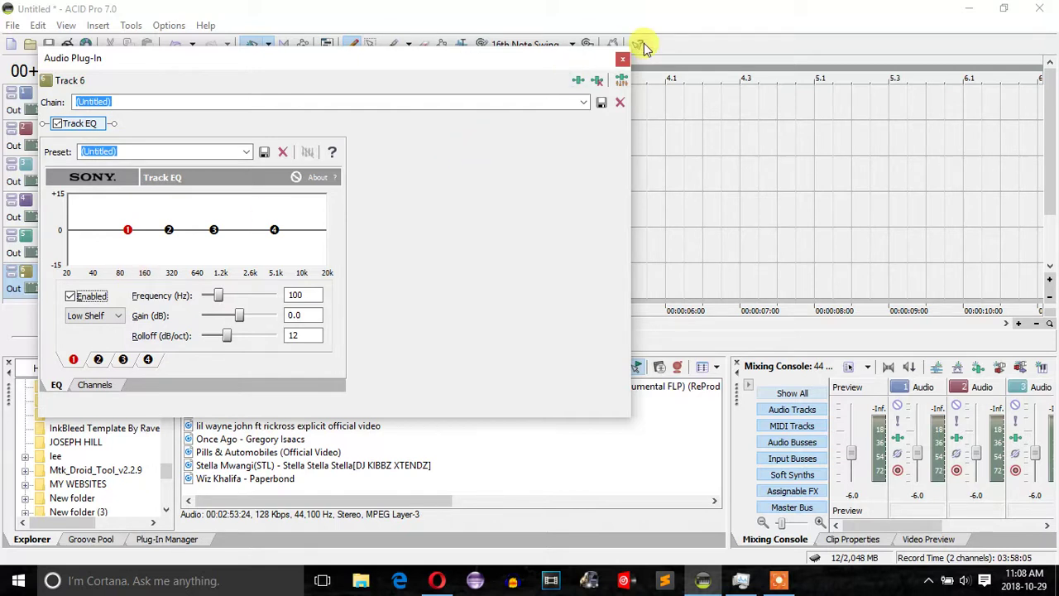
{"action": "left_click", "coordinate": [623, 59]}
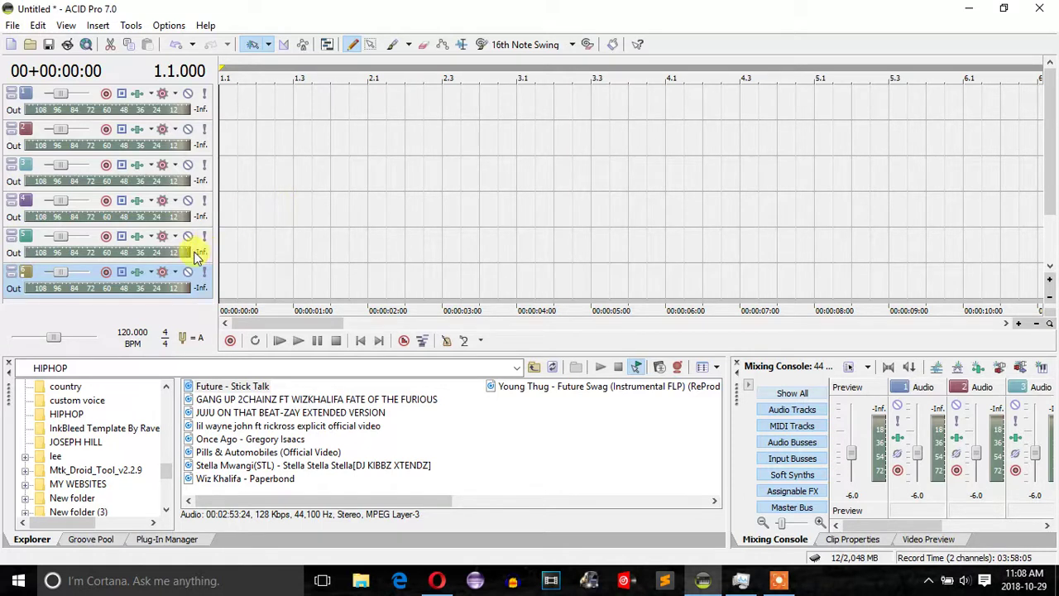
- Add Sony Reverb after Track EQ on track 6 using the [Sys] Cathedral preset
{"action": "left_click", "coordinate": [139, 273]}
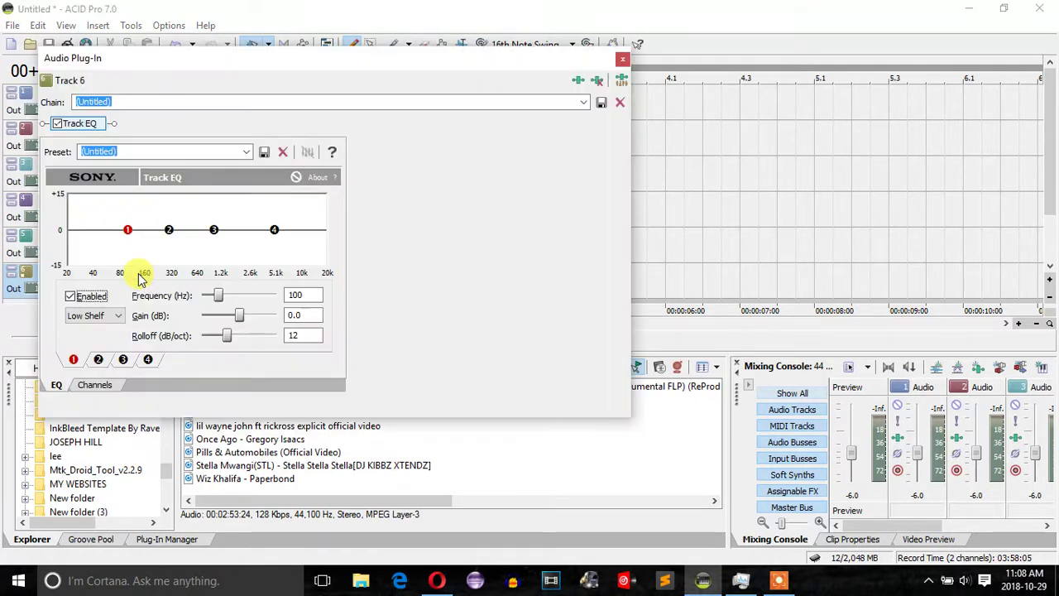
{"action": "left_click", "coordinate": [577, 83]}
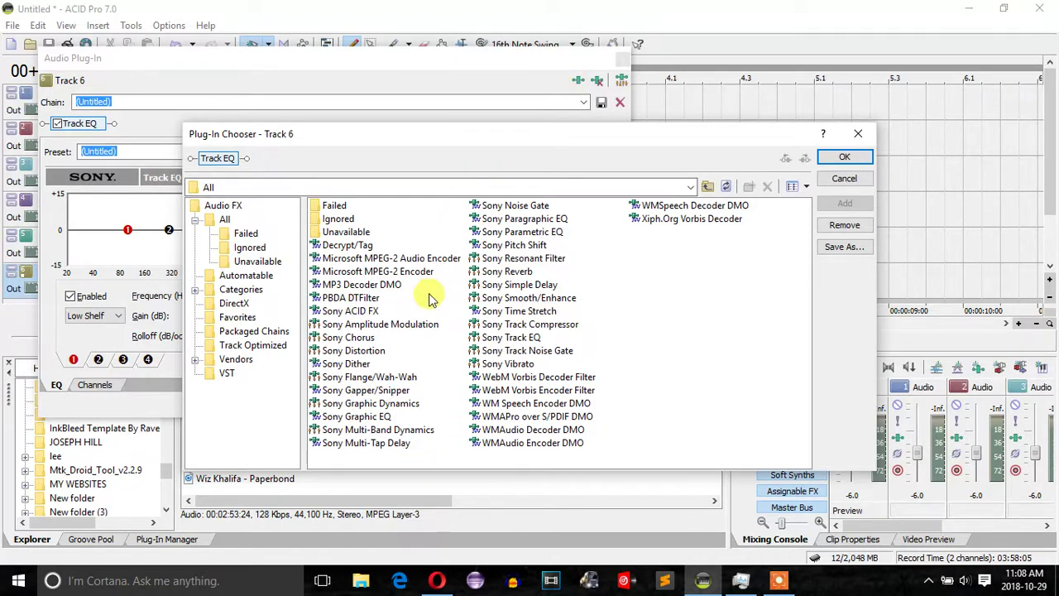
{"action": "left_click", "coordinate": [509, 272]}
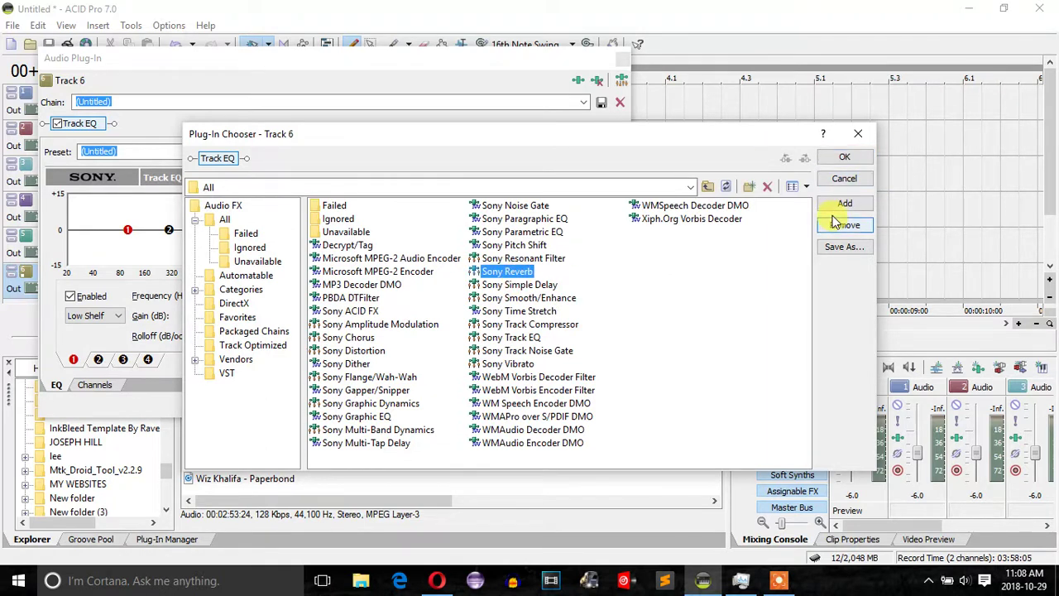
{"action": "left_click", "coordinate": [845, 203]}
{"action": "left_click", "coordinate": [838, 160]}
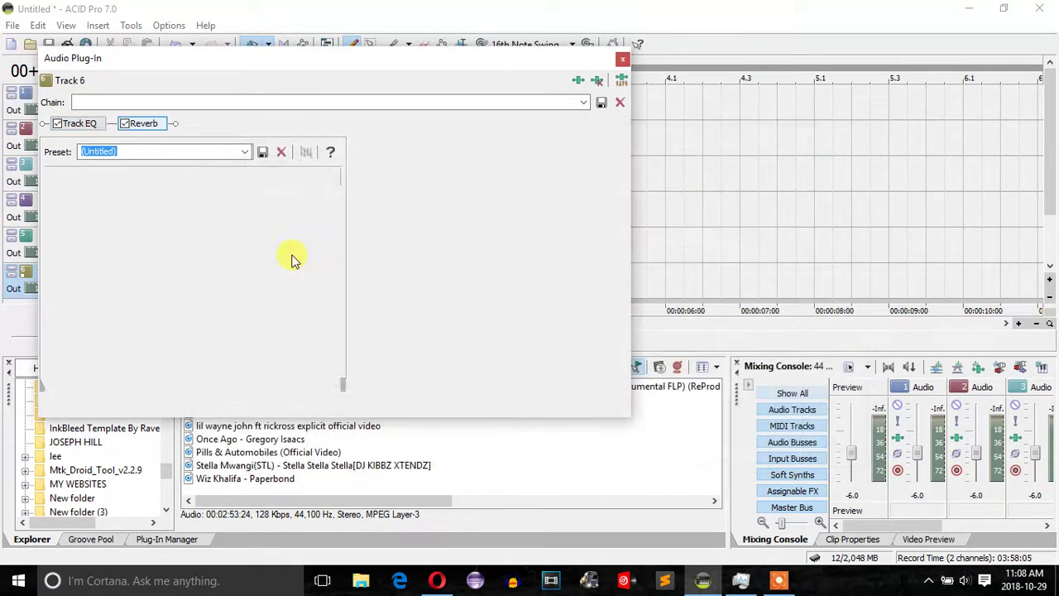
{"action": "left_click", "coordinate": [245, 152]}
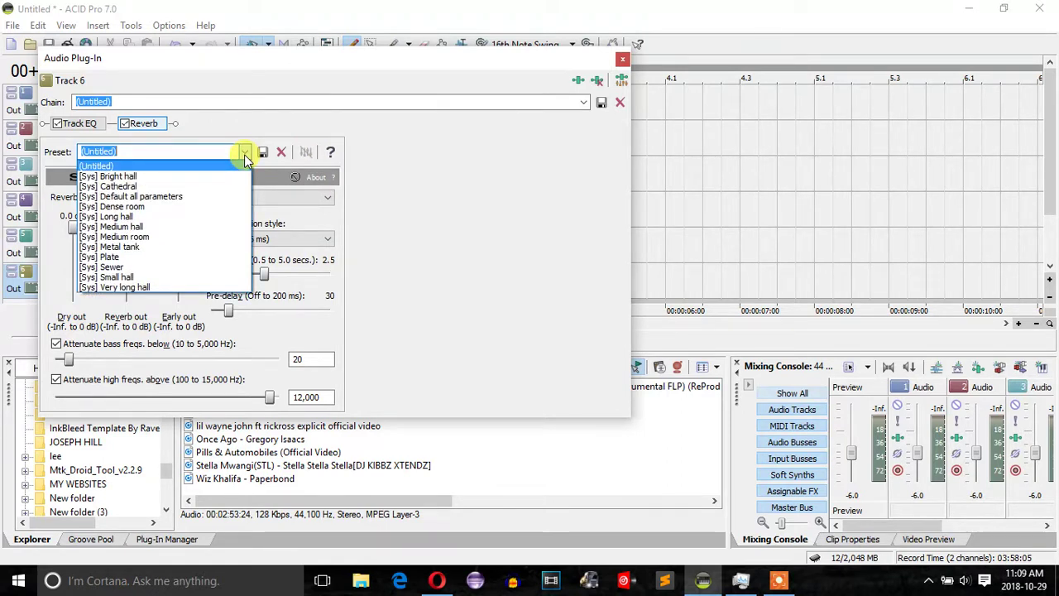
{"action": "left_click", "coordinate": [178, 189]}
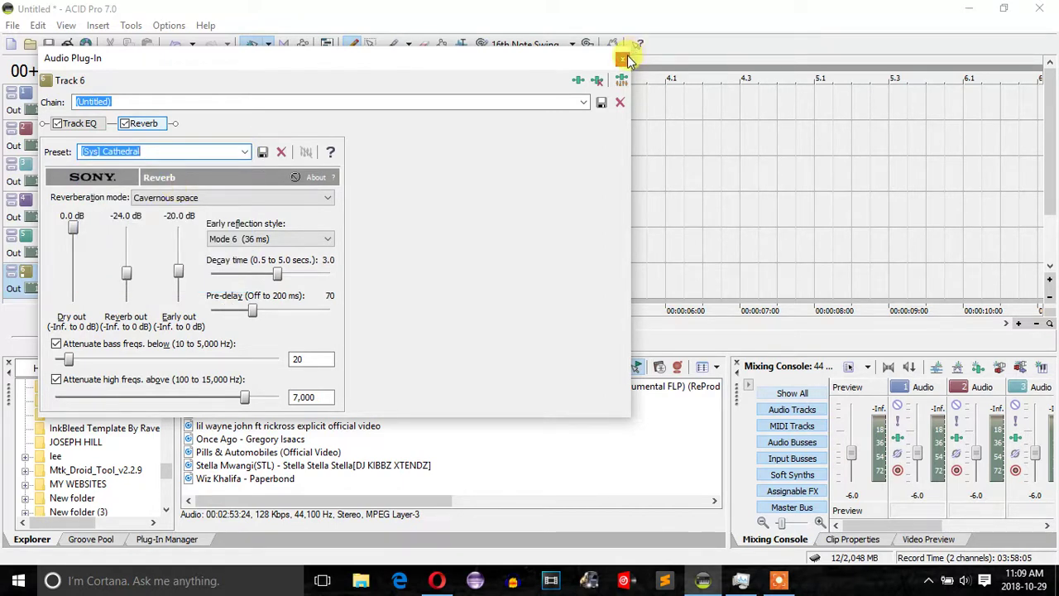
{"action": "left_click", "coordinate": [624, 59]}
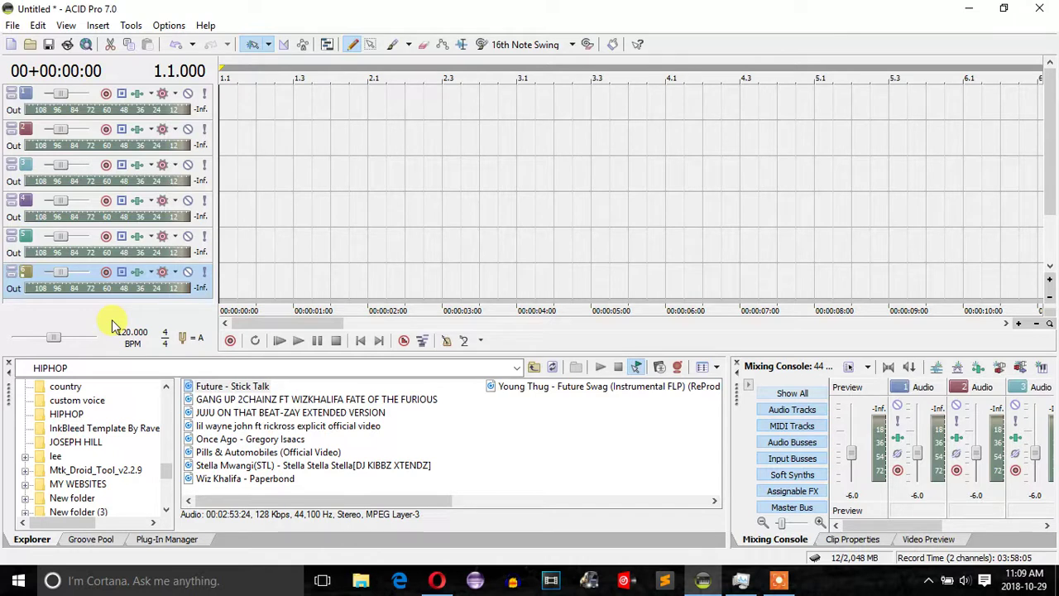
- Reset the volume faders of tracks 6, 4, 3, 2 and 1 to 0.0 dB
{"action": "double_click", "coordinate": [63, 271]}
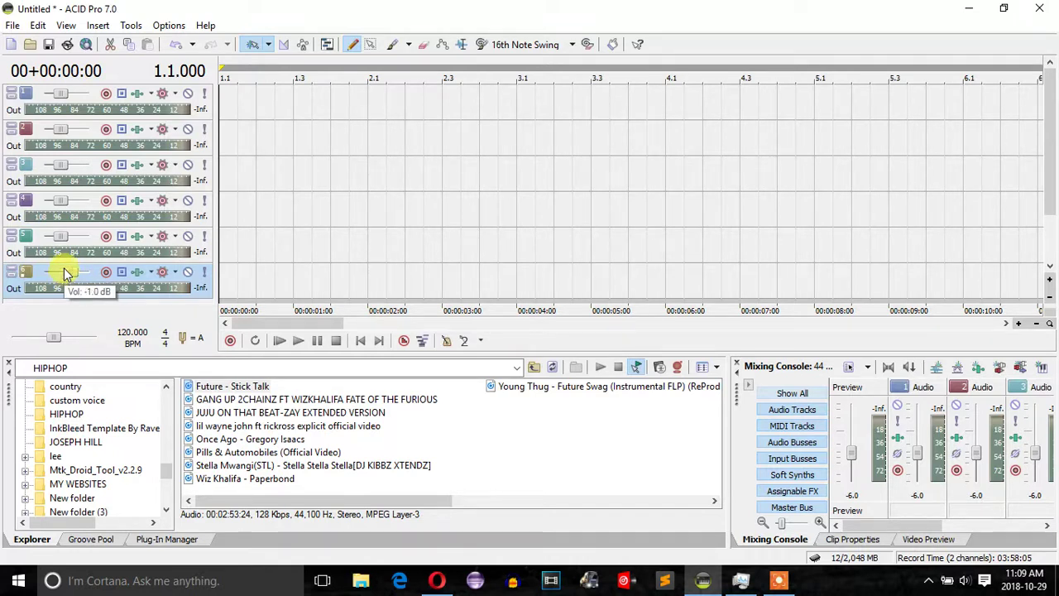
{"action": "double_click", "coordinate": [59, 202]}
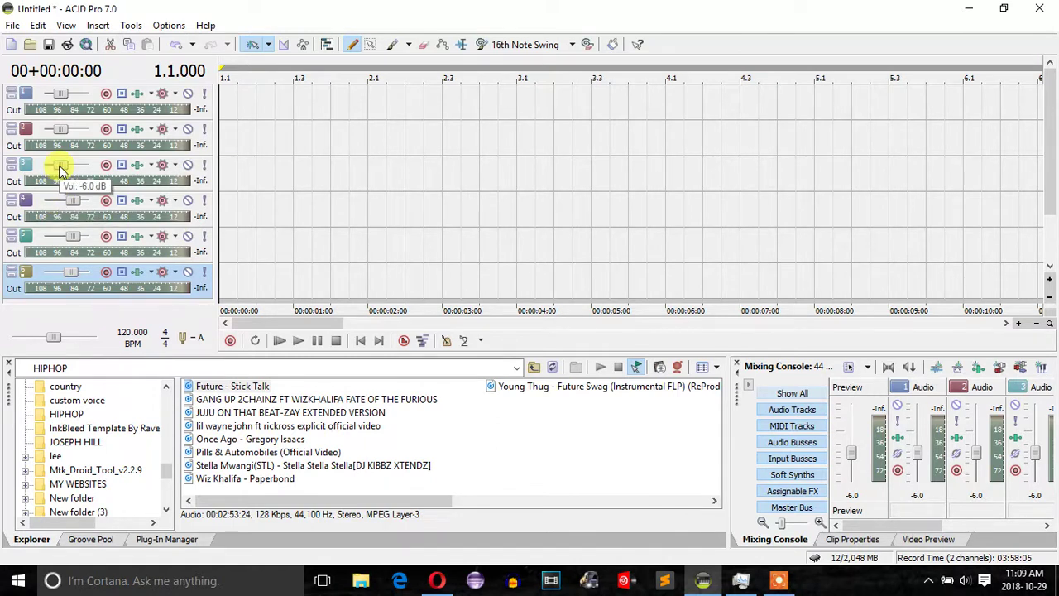
{"action": "double_click", "coordinate": [60, 164]}
{"action": "double_click", "coordinate": [59, 131]}
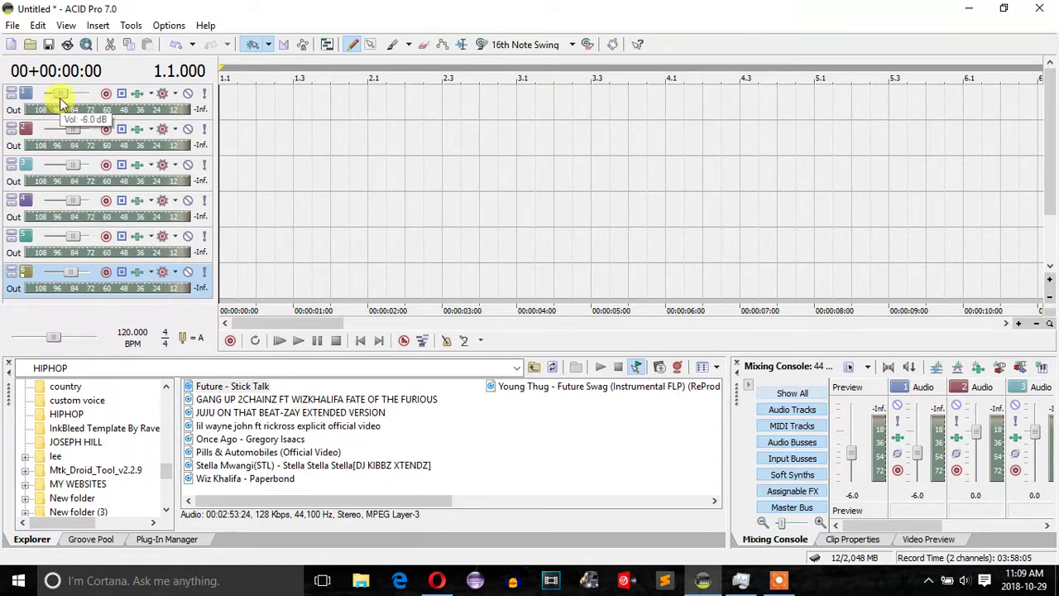
{"action": "double_click", "coordinate": [60, 94]}
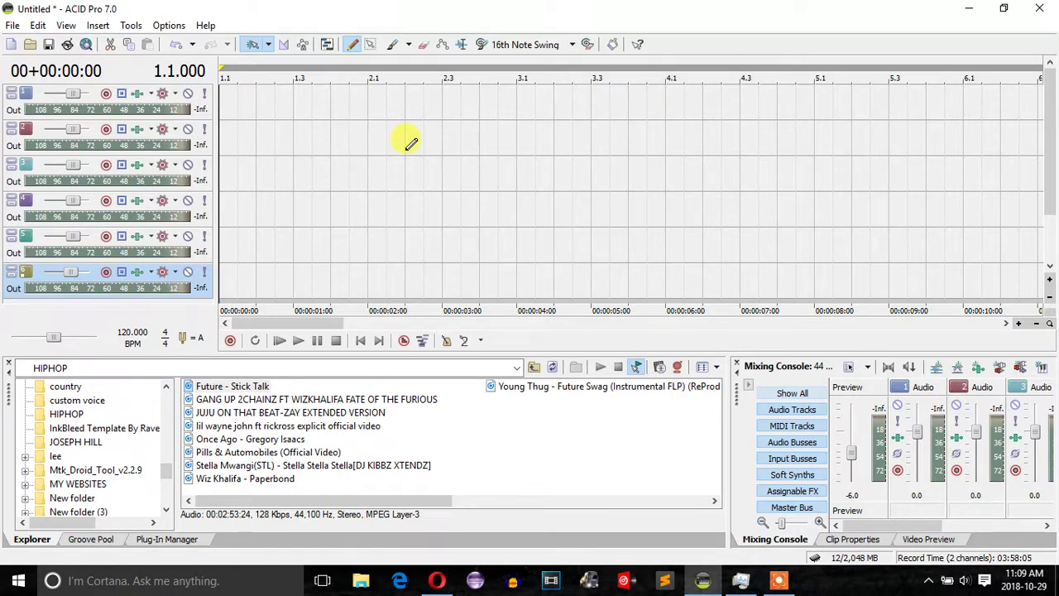
- Open the recent project TRAP 3.acd without saving Untitled.acd
{"action": "left_click", "coordinate": [13, 27]}
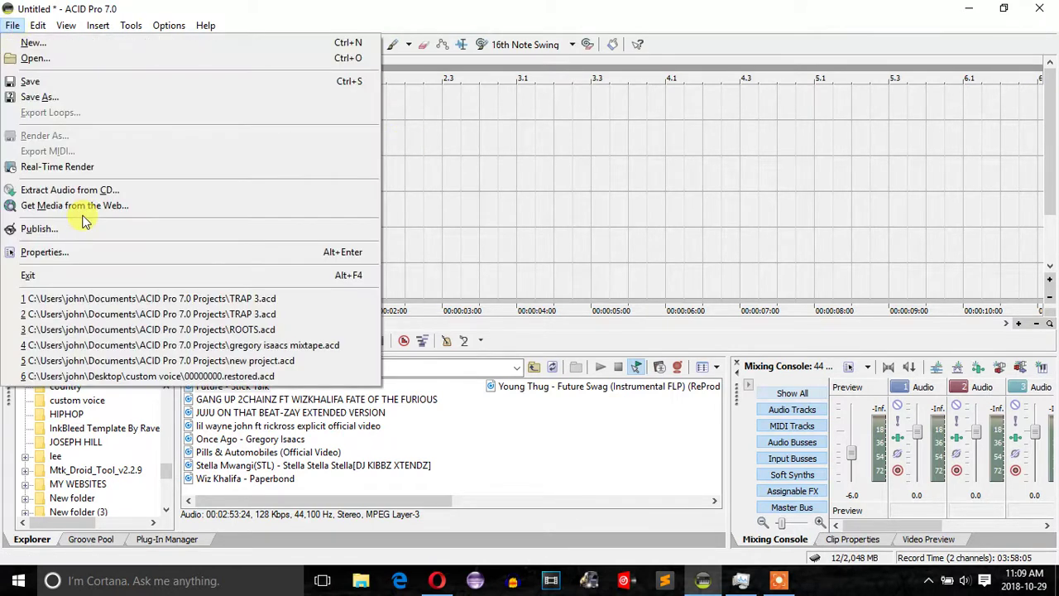
{"action": "left_click", "coordinate": [116, 297]}
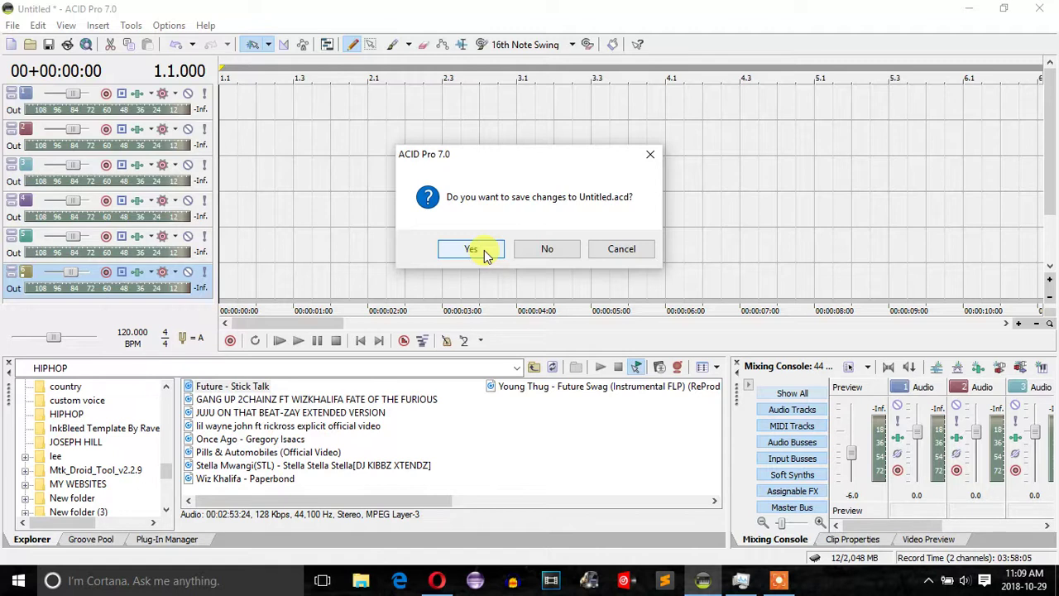
{"action": "left_click", "coordinate": [536, 251]}
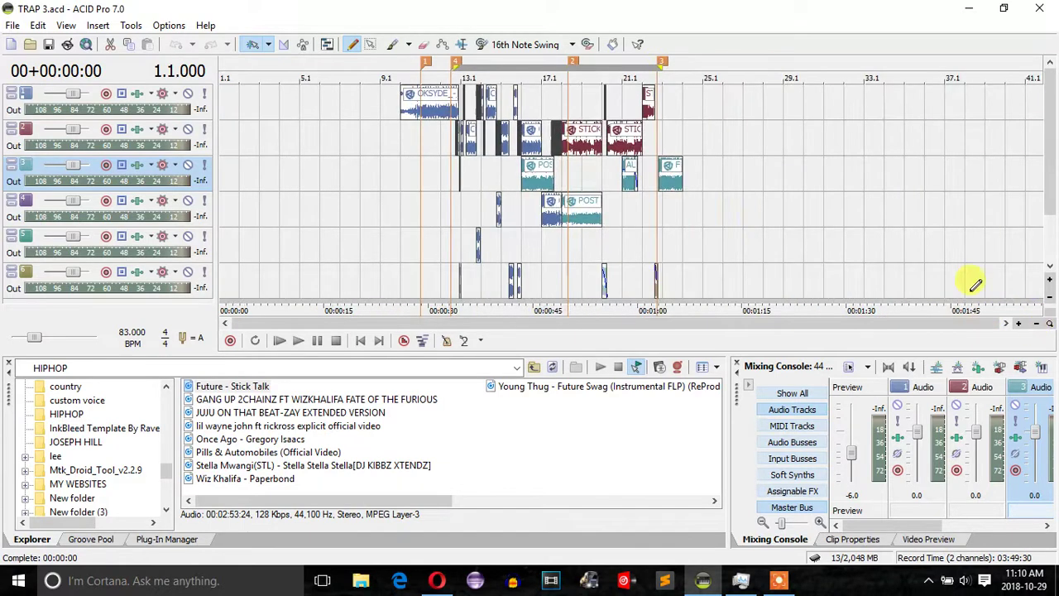
- Play the arrangement from 00:00:31:61, zooming the timeline in and back out, then stop
{"action": "left_click", "coordinate": [443, 129]}
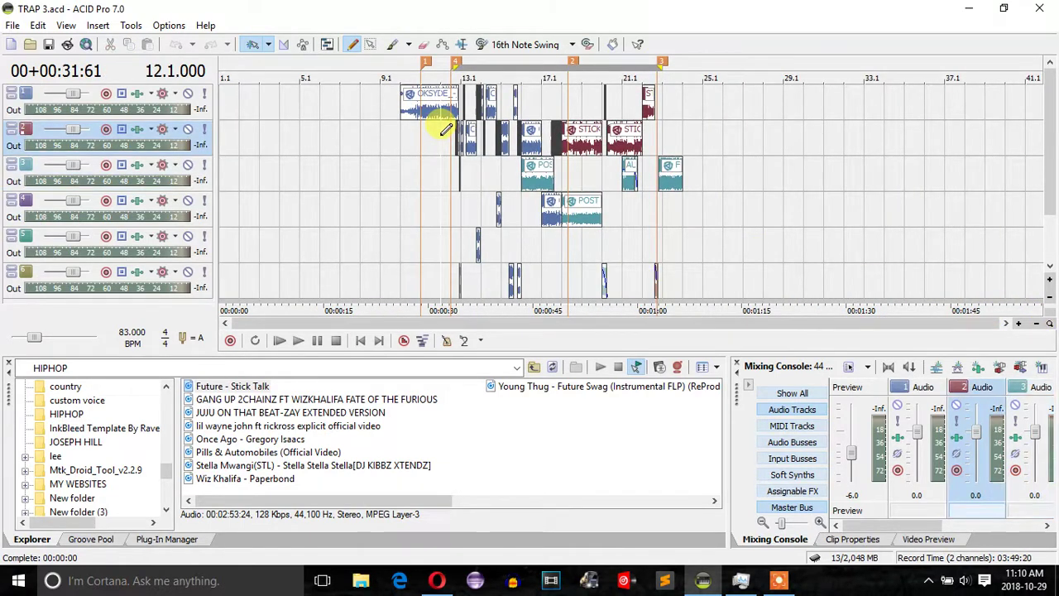
{"action": "left_click", "coordinate": [1019, 325]}
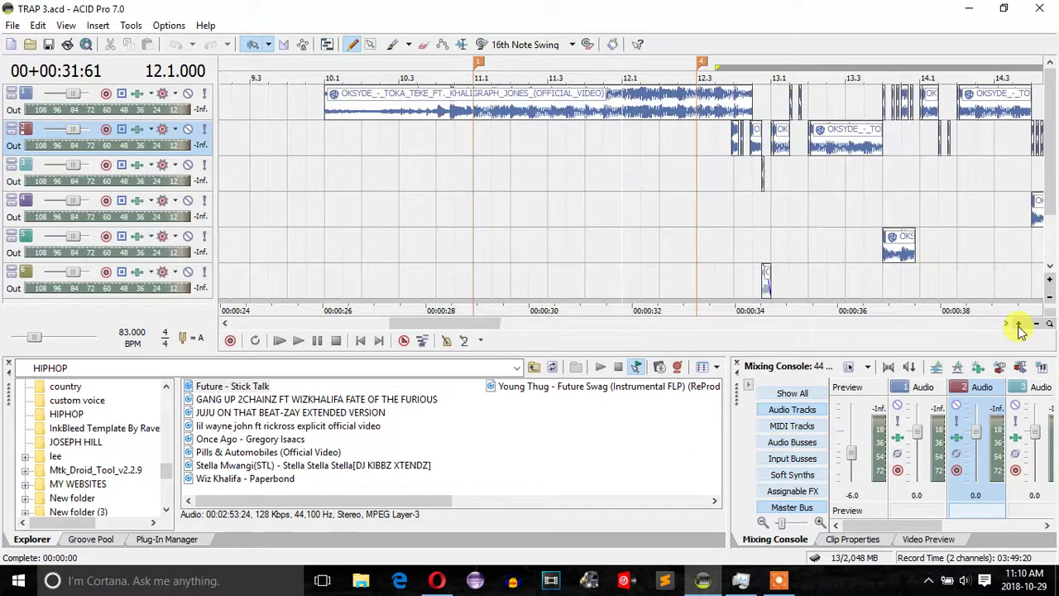
{"action": "key", "text": "space"}
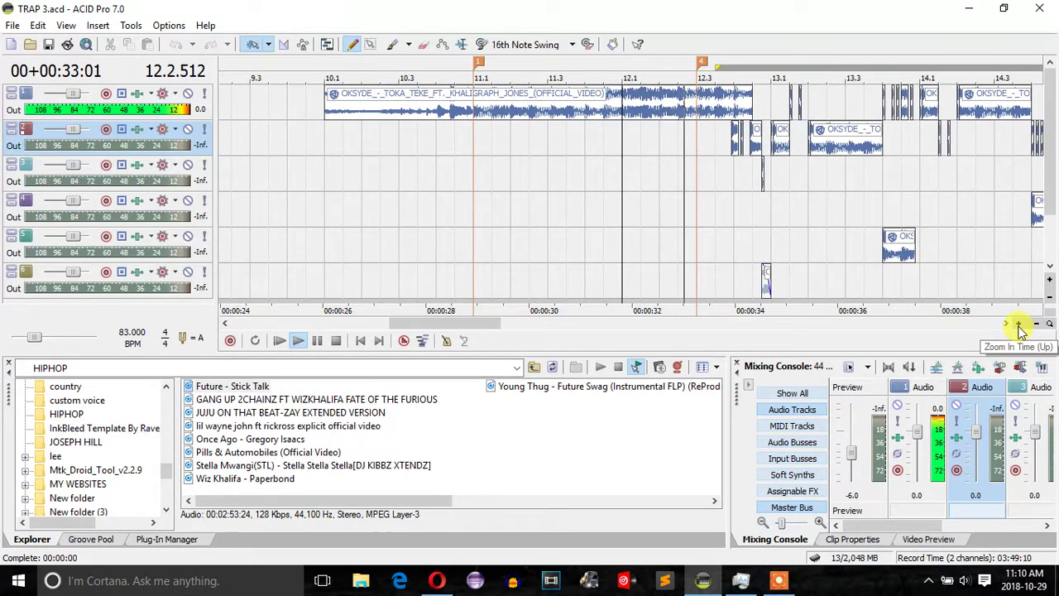
{"action": "left_click", "coordinate": [1037, 325]}
{"action": "left_click", "coordinate": [1037, 325]}
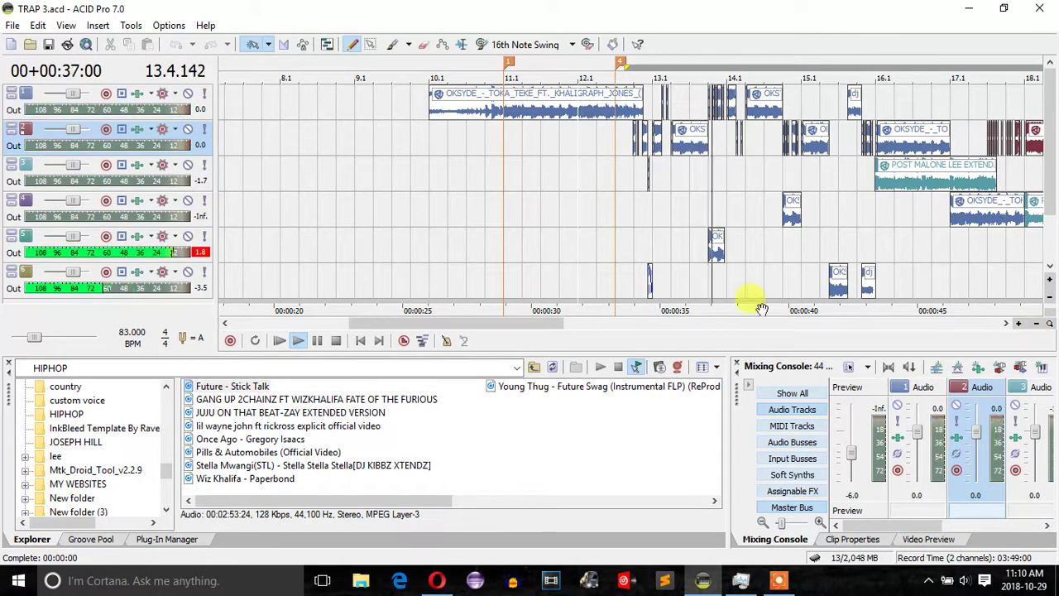
{"action": "key", "text": "space"}
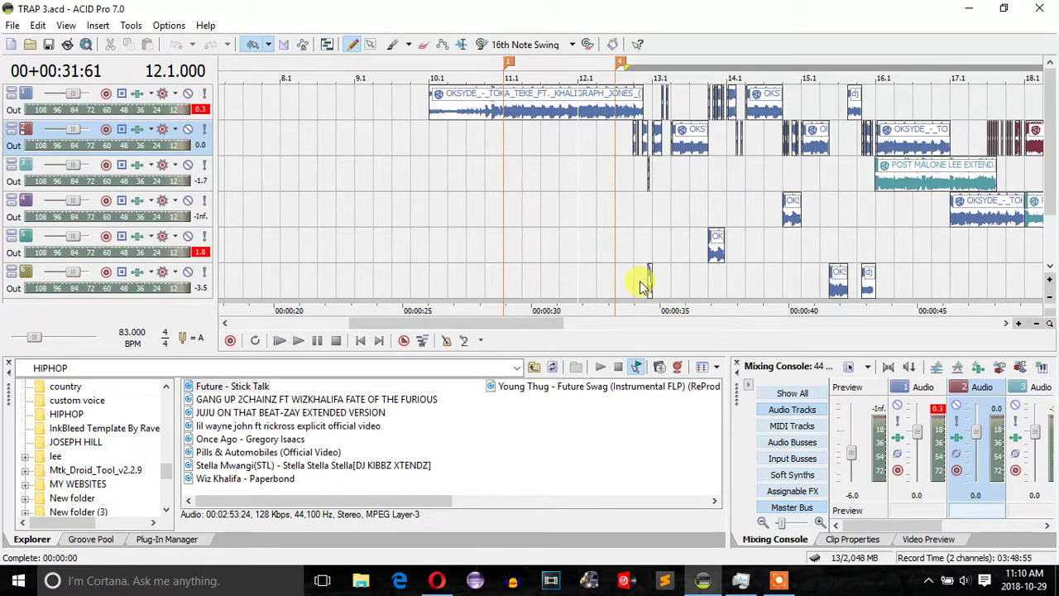
- Solo track 6 and play it from 33:73
{"action": "left_click", "coordinate": [634, 269]}
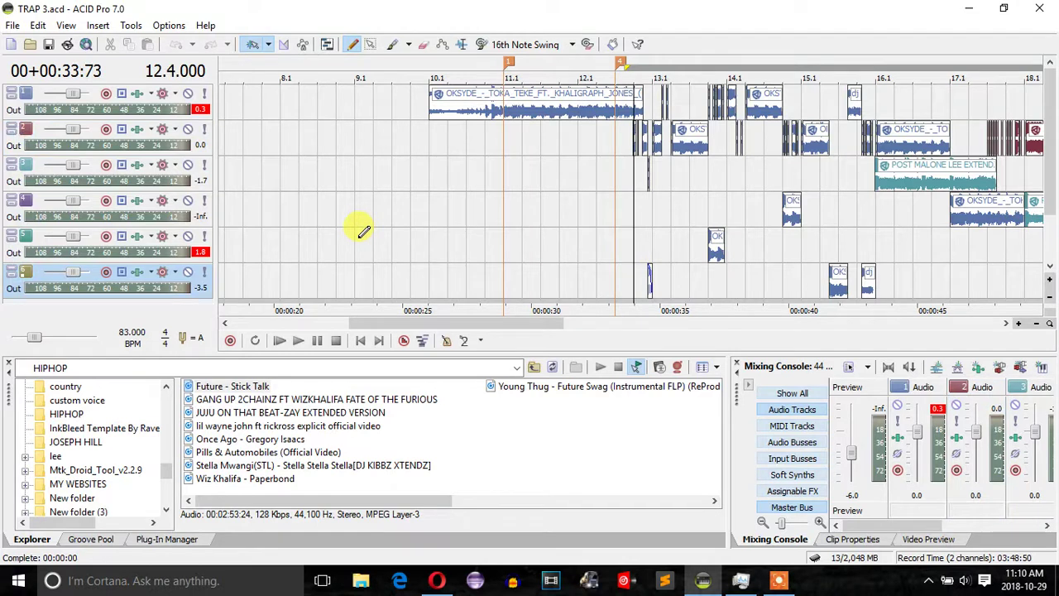
{"action": "left_click", "coordinate": [205, 273]}
{"action": "key", "text": "space"}
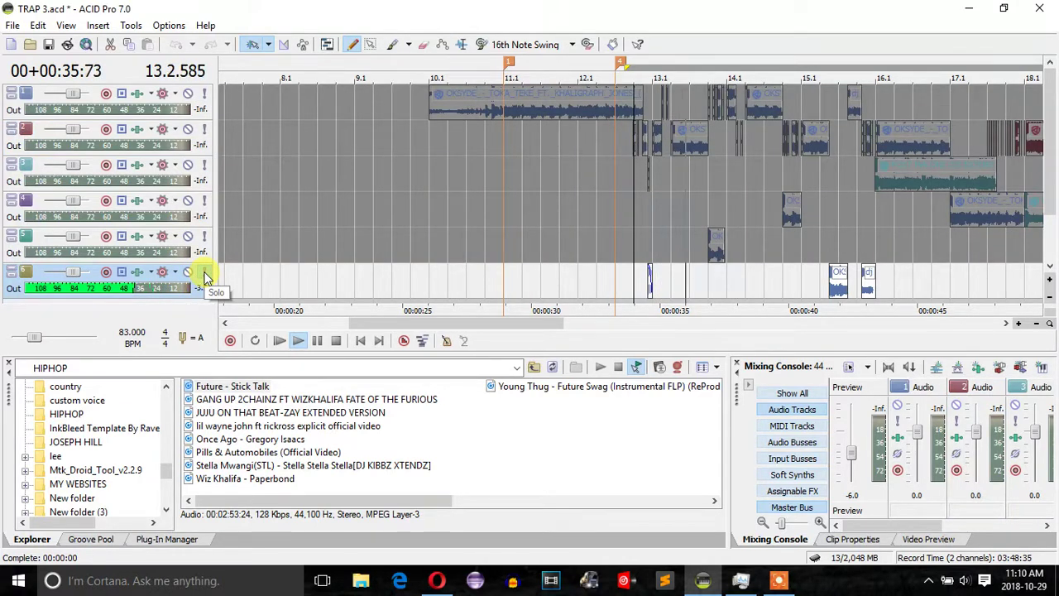
- Add track 5 to the solo and audition its clip
{"action": "key", "text": "space"}
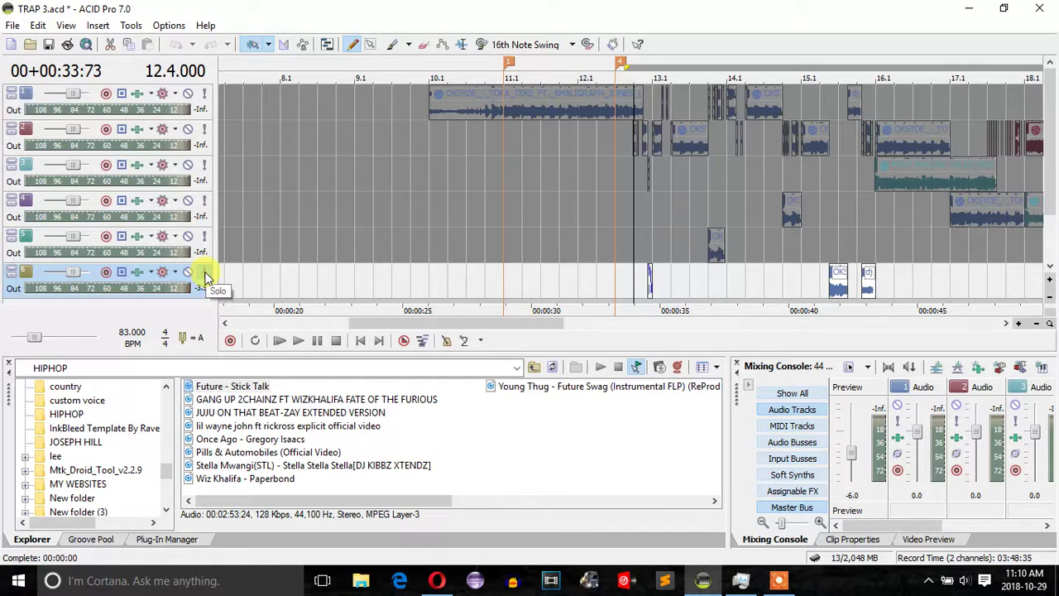
{"action": "left_click", "coordinate": [204, 233]}
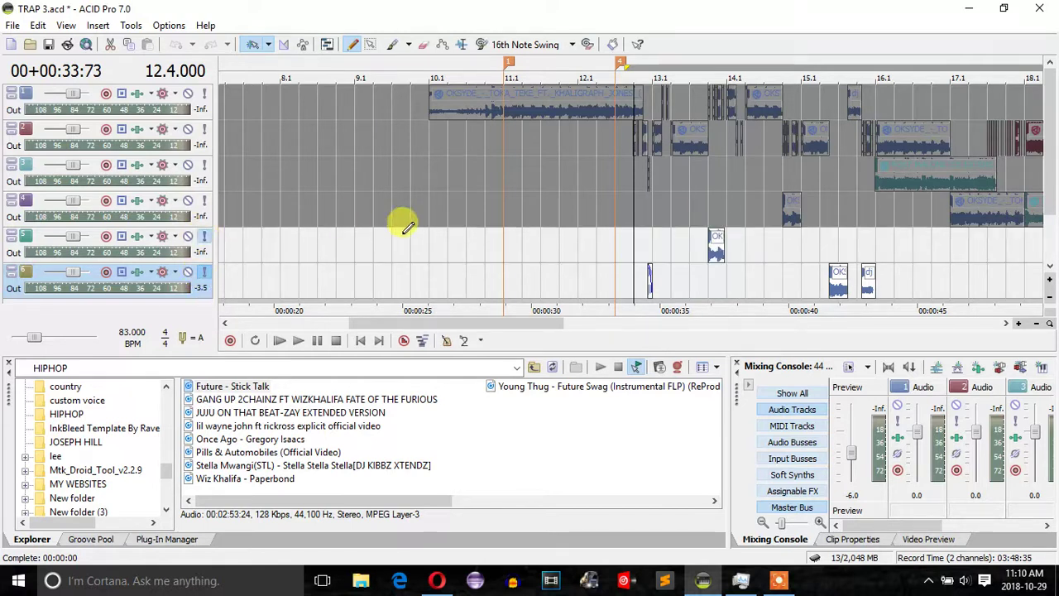
{"action": "left_click", "coordinate": [700, 240]}
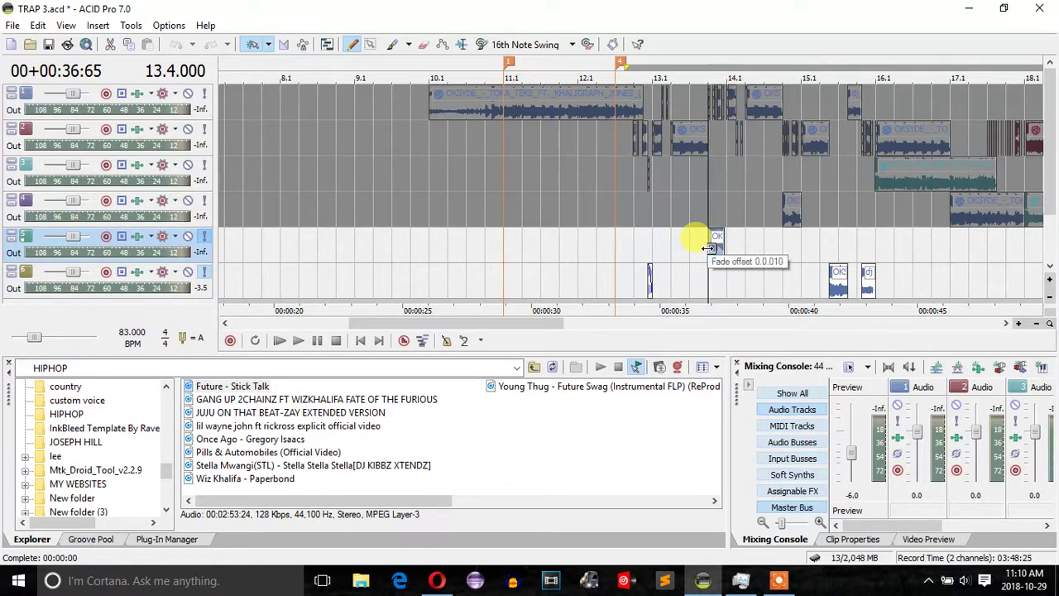
{"action": "key", "text": "space"}
{"action": "key", "text": "space"}
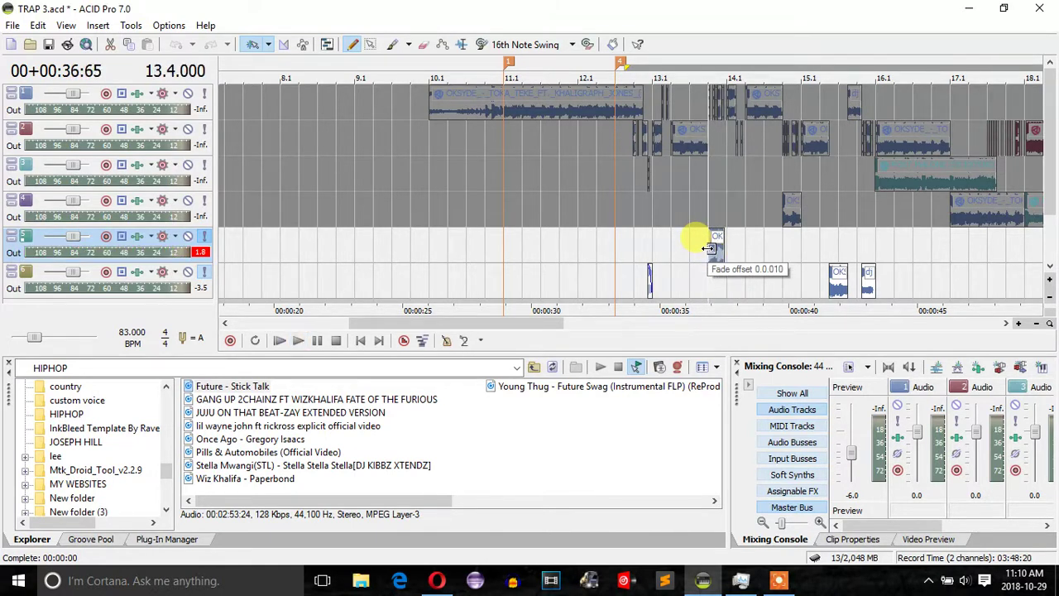
- Add track 4 to the solo and play from bar 14.3
{"action": "left_click", "coordinate": [201, 204]}
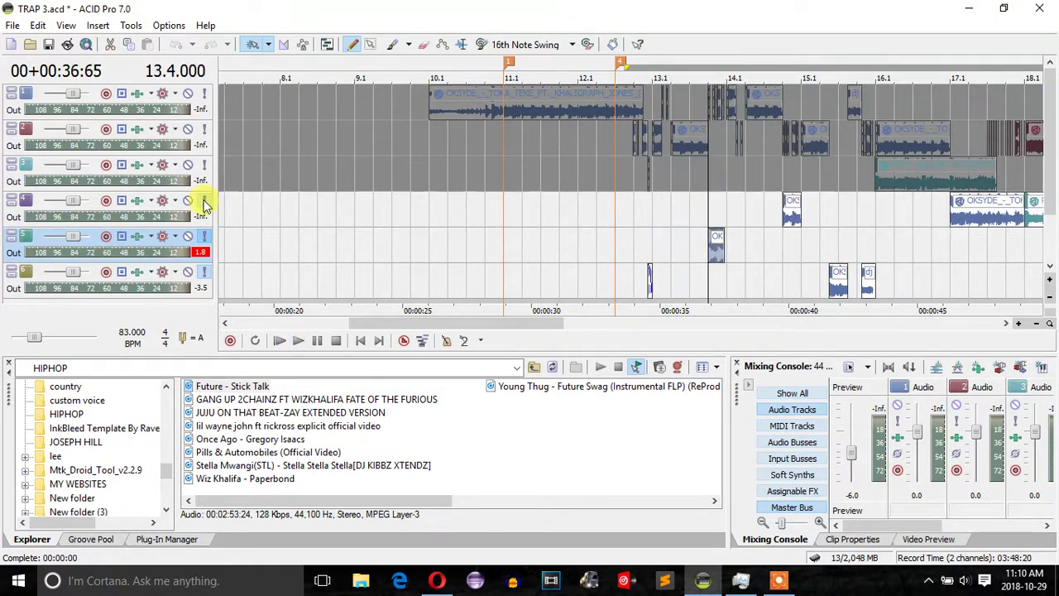
{"action": "left_click", "coordinate": [771, 225]}
{"action": "key", "text": "space"}
{"action": "left_click", "coordinate": [774, 229]}
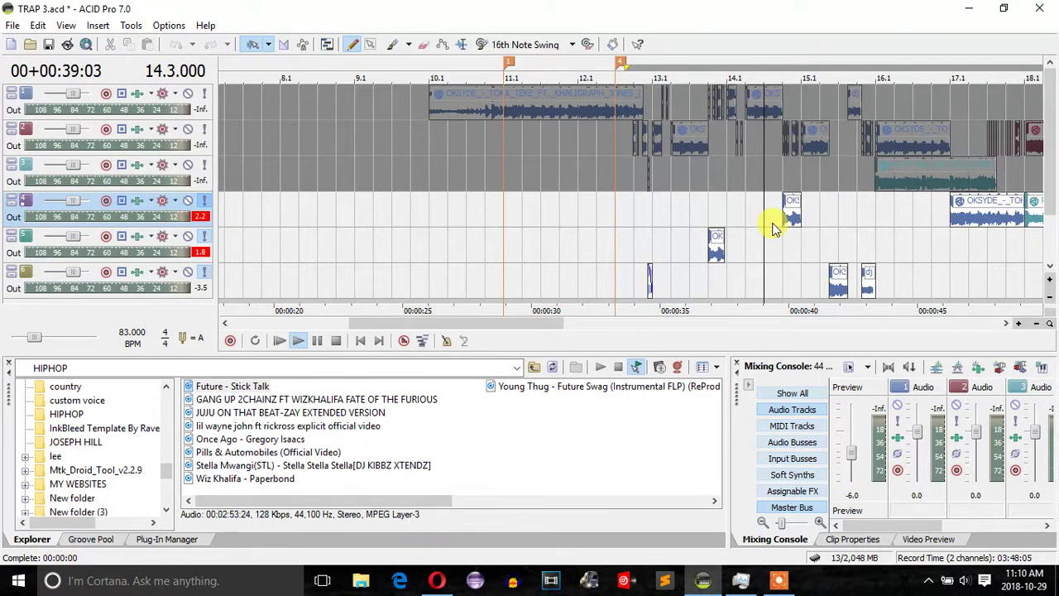
{"action": "key", "text": "space"}
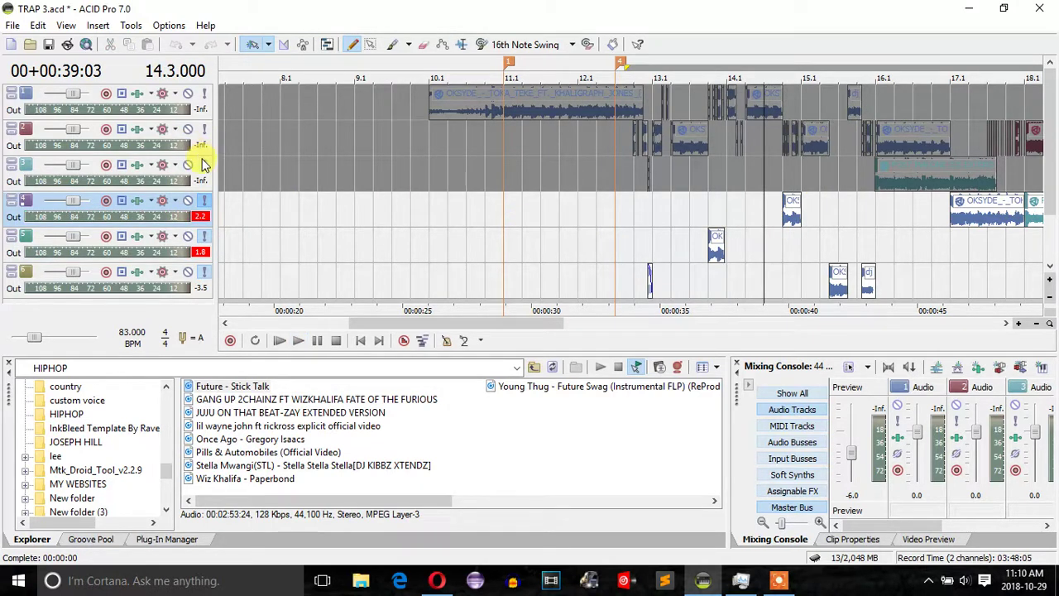
- Solo tracks 3, 2 and 1 as well, then zoom the timeline out
{"action": "left_click", "coordinate": [205, 164]}
{"action": "left_click", "coordinate": [204, 116]}
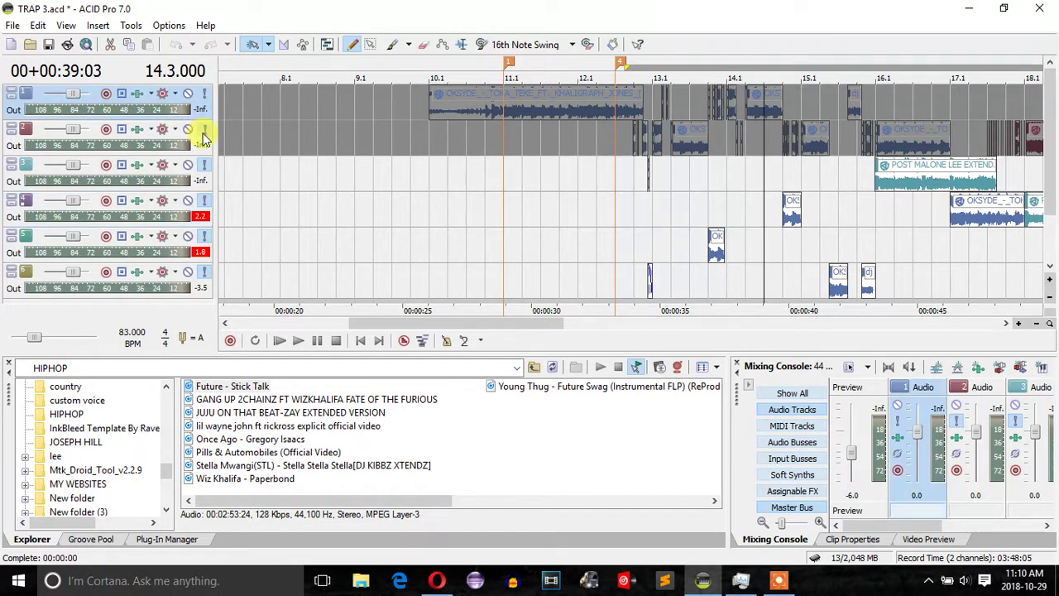
{"action": "left_click", "coordinate": [203, 131]}
{"action": "left_click", "coordinate": [204, 94]}
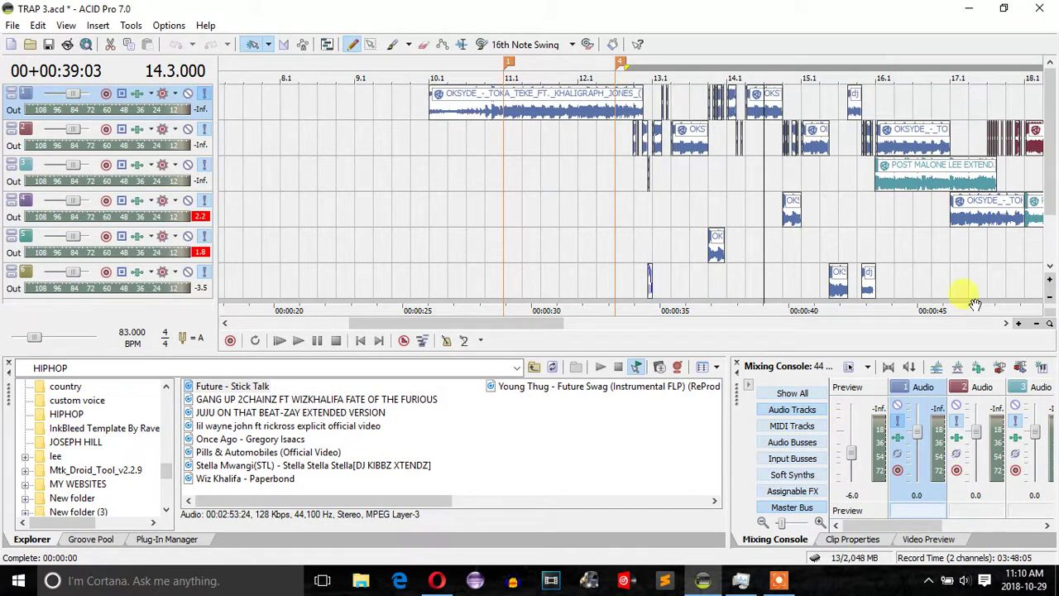
{"action": "left_click", "coordinate": [1036, 323]}
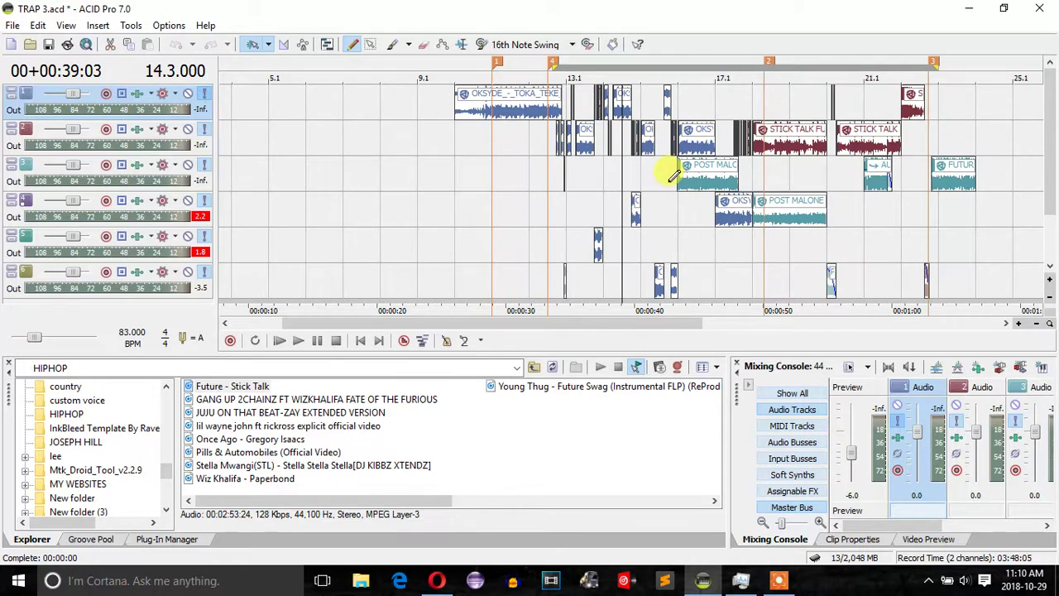
{"action": "left_click", "coordinate": [672, 176]}
{"action": "key", "text": "space"}
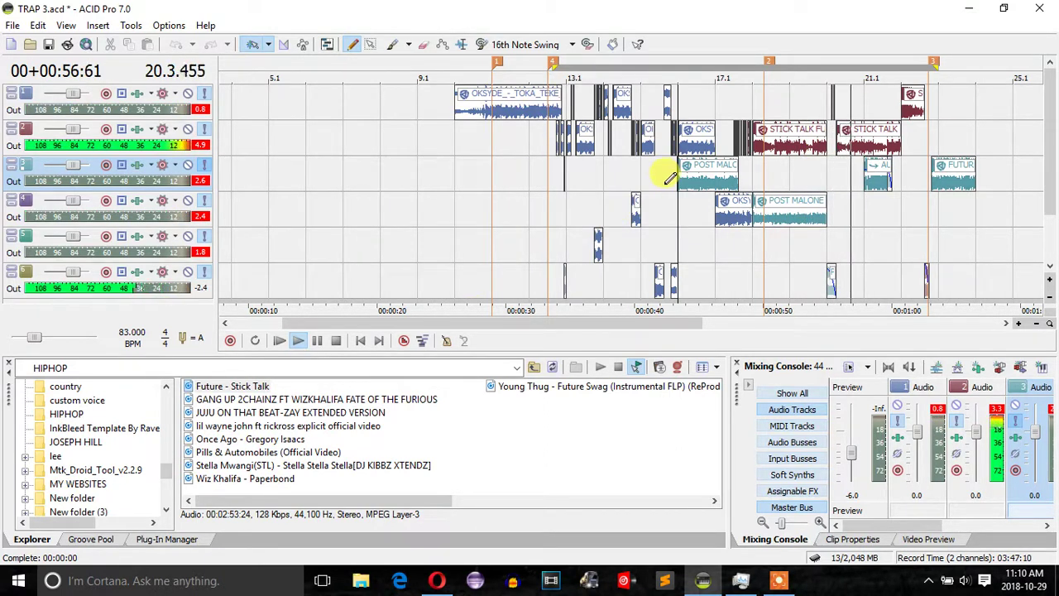
{"action": "key", "text": "space"}
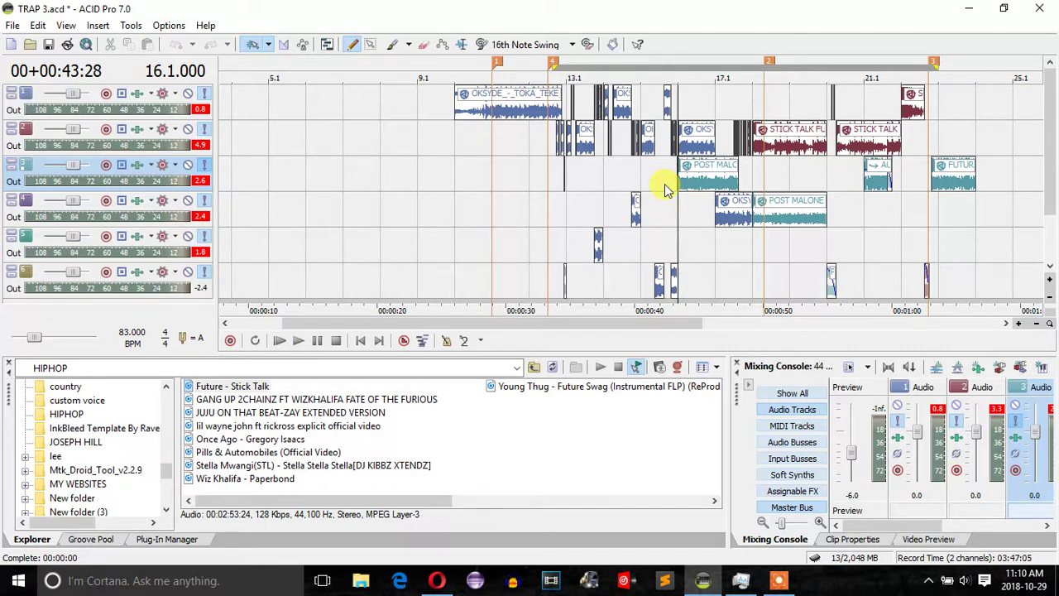